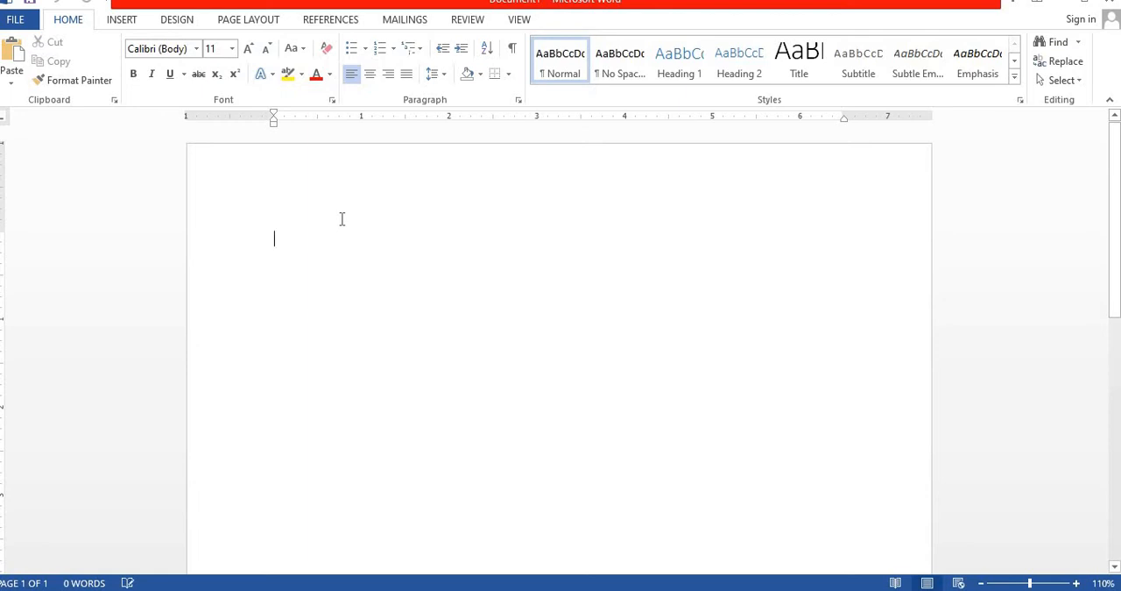
Write C2O at the start of the document and format its 2 as subscript
text(c)
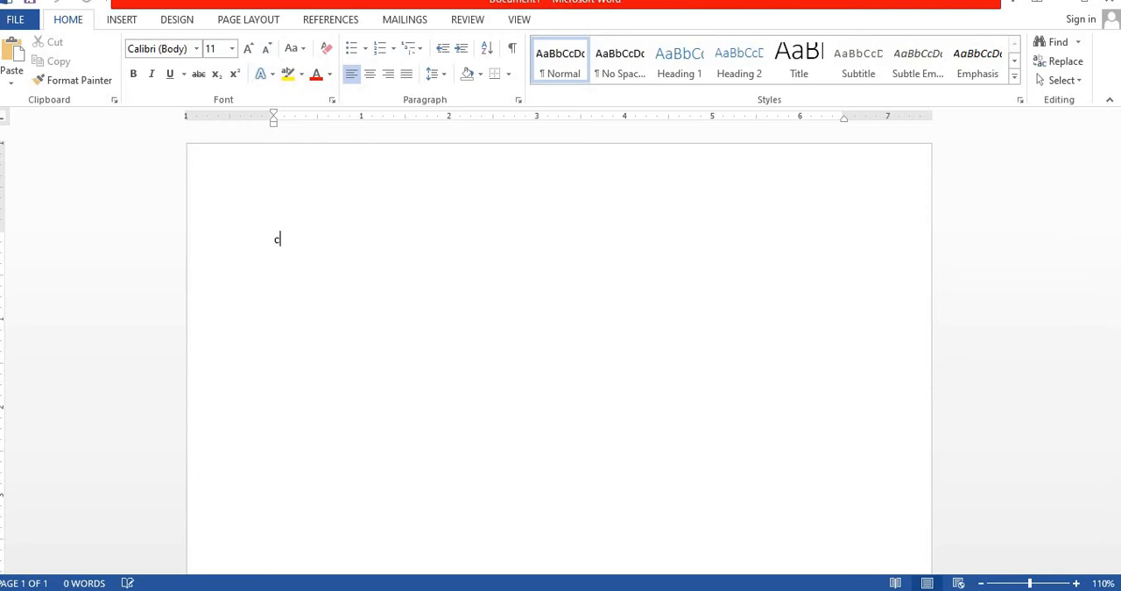
key(BackSpace)
text(c)
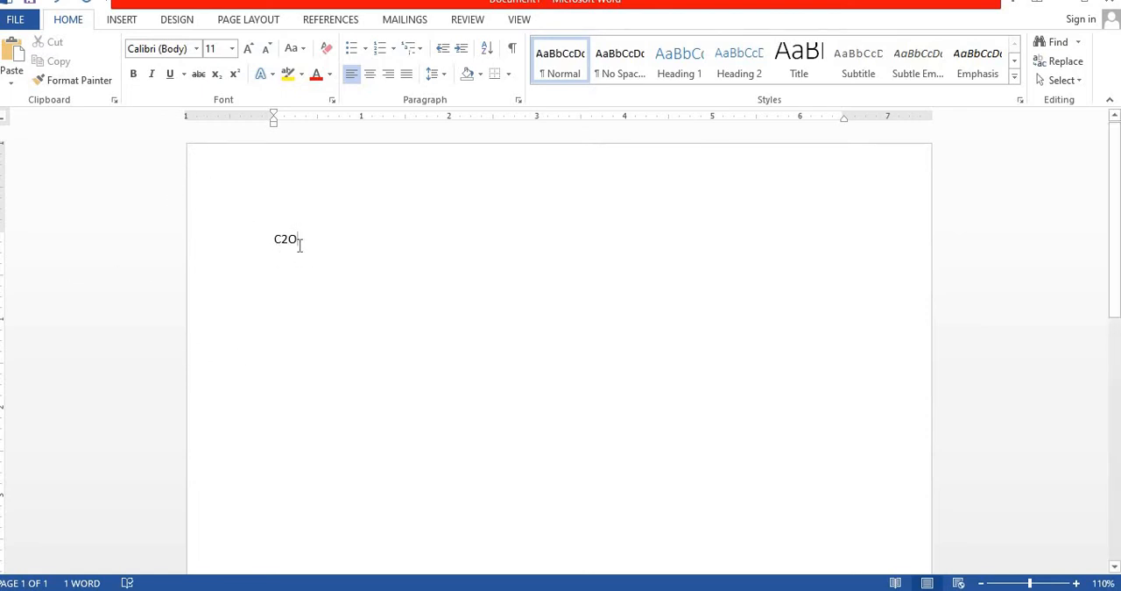
drag(280, 239, 292, 240)
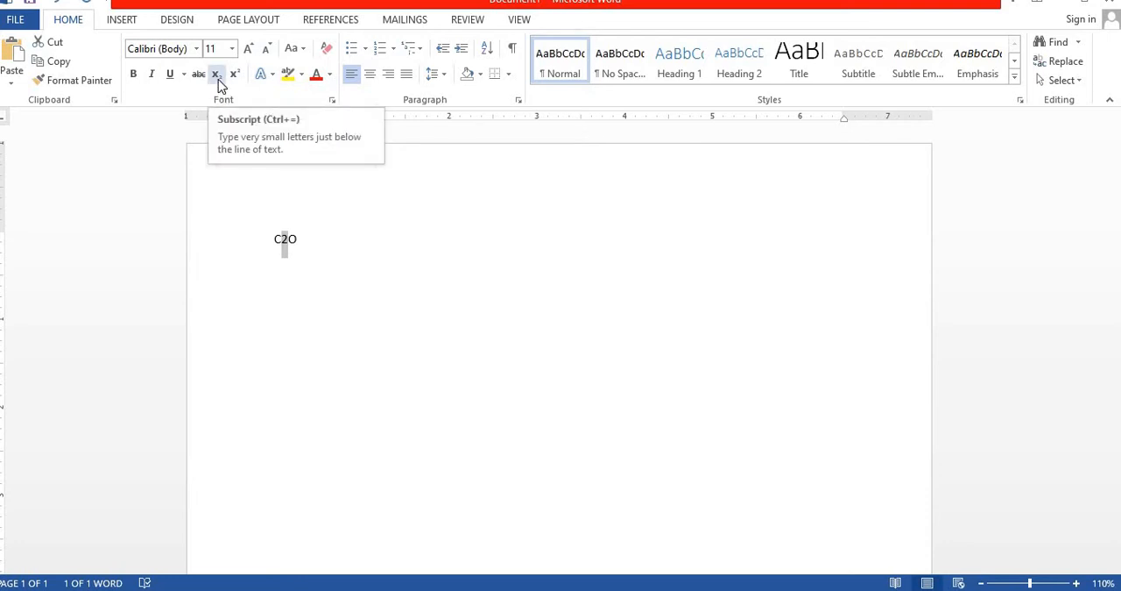
click(218, 79)
click(306, 248)
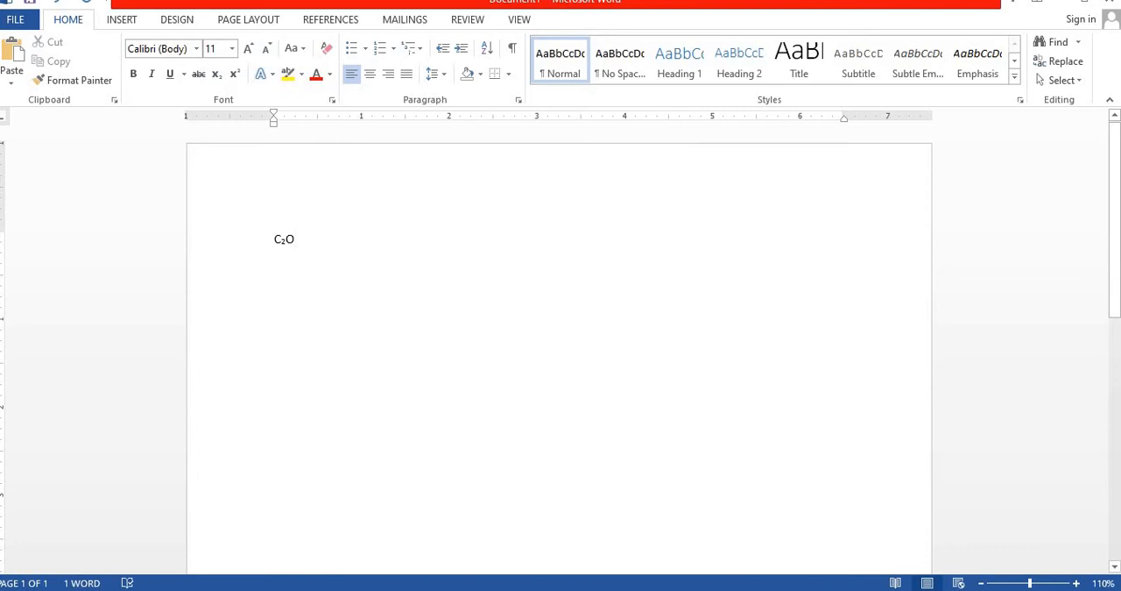
Add H2O on a new line below C2O and format its 2 as subscript
key(Return)
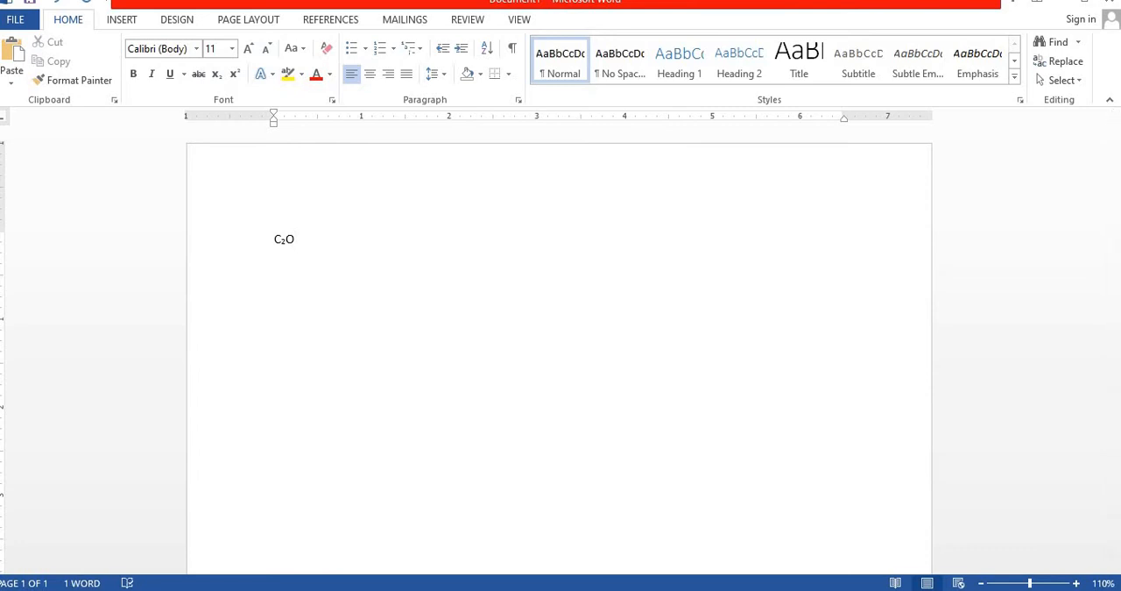
text(H2O)
click(287, 265)
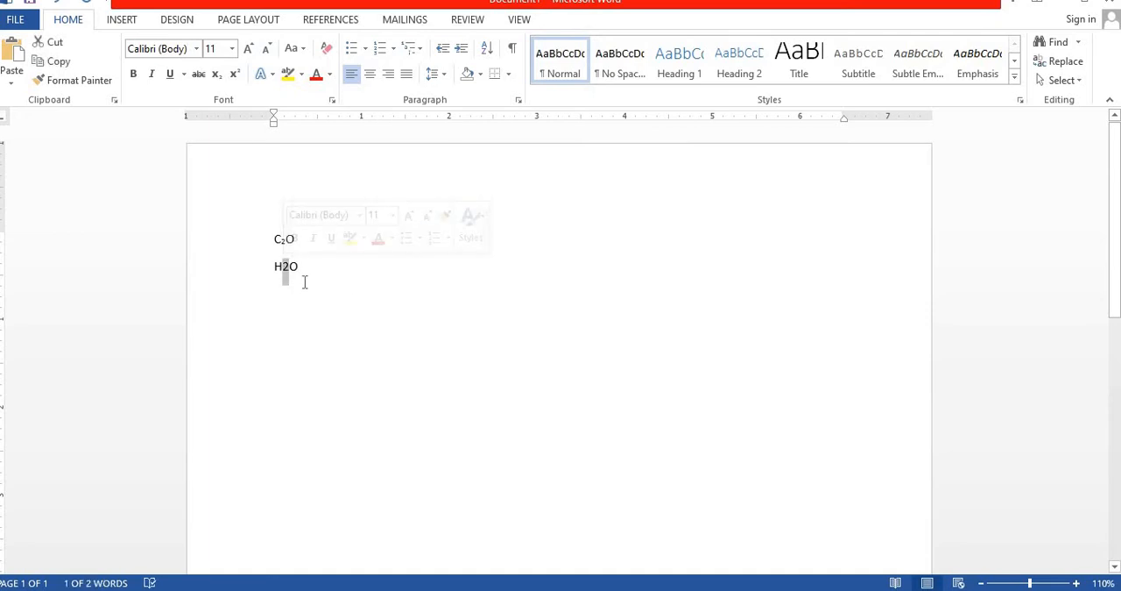
click(287, 265)
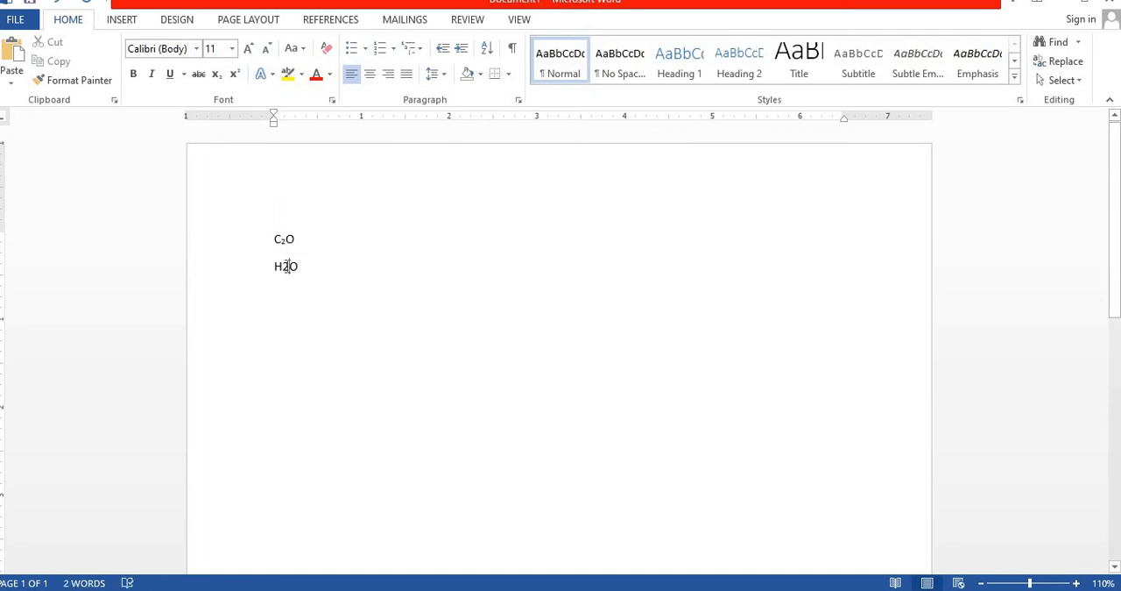
drag(284, 265, 290, 266)
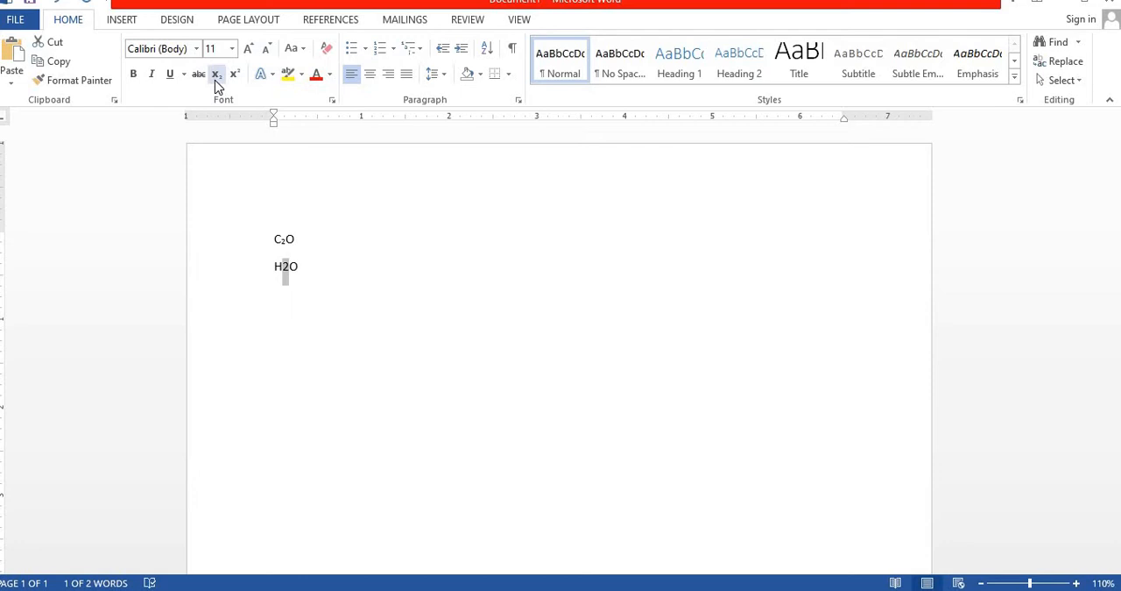
click(215, 78)
click(312, 280)
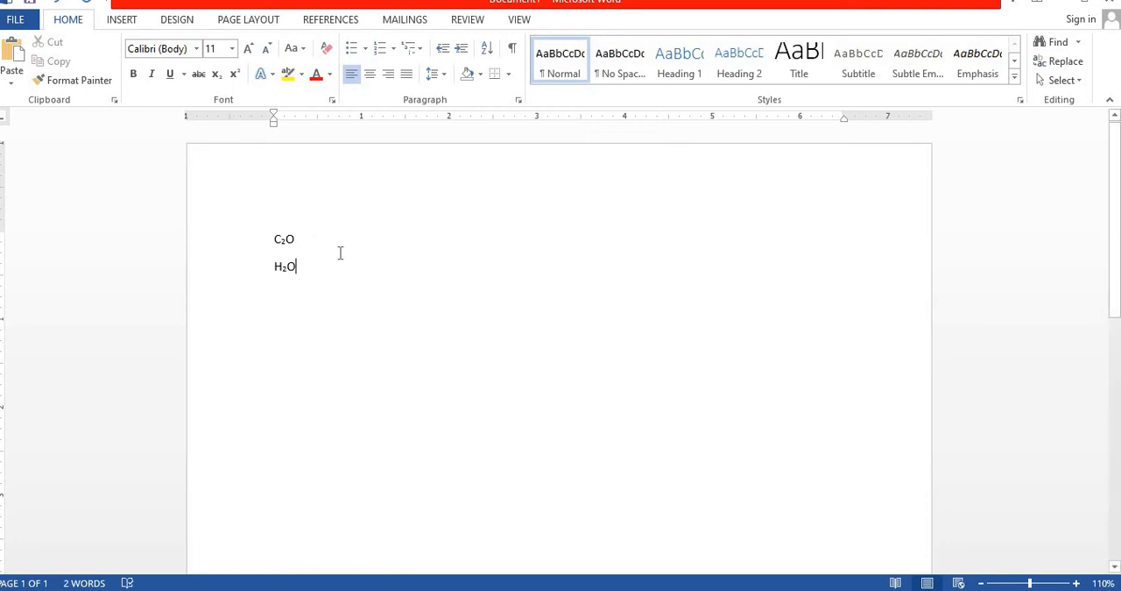
Enlarge the font of both the C2O and H2O lines to size 80
drag(274, 235, 303, 273)
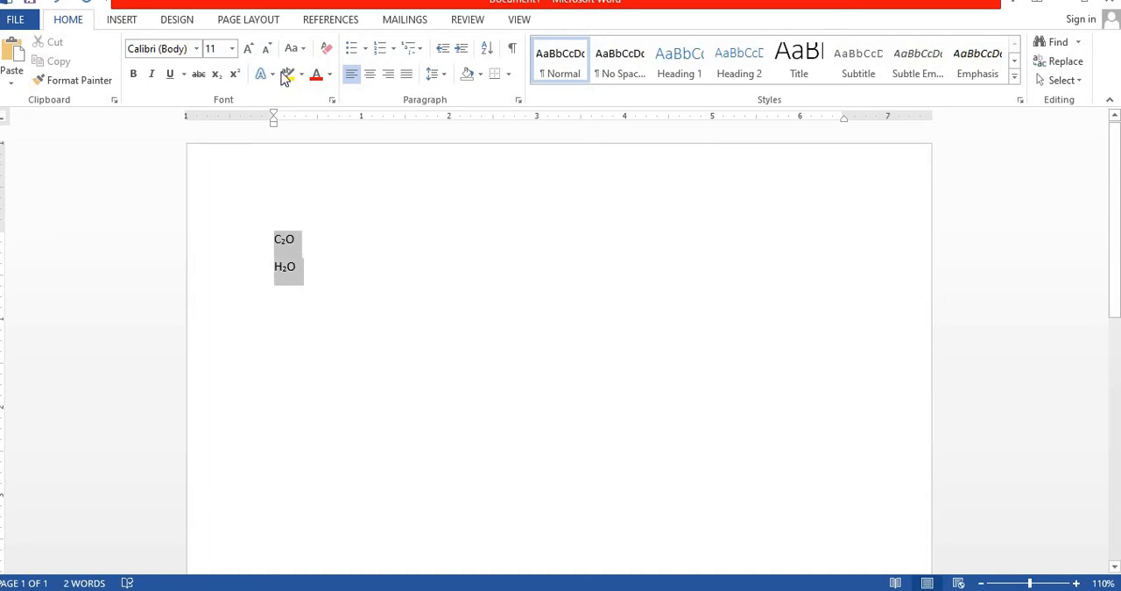
click(250, 48)
click(250, 48)
click(250, 49)
click(250, 49)
click(251, 49)
click(251, 50)
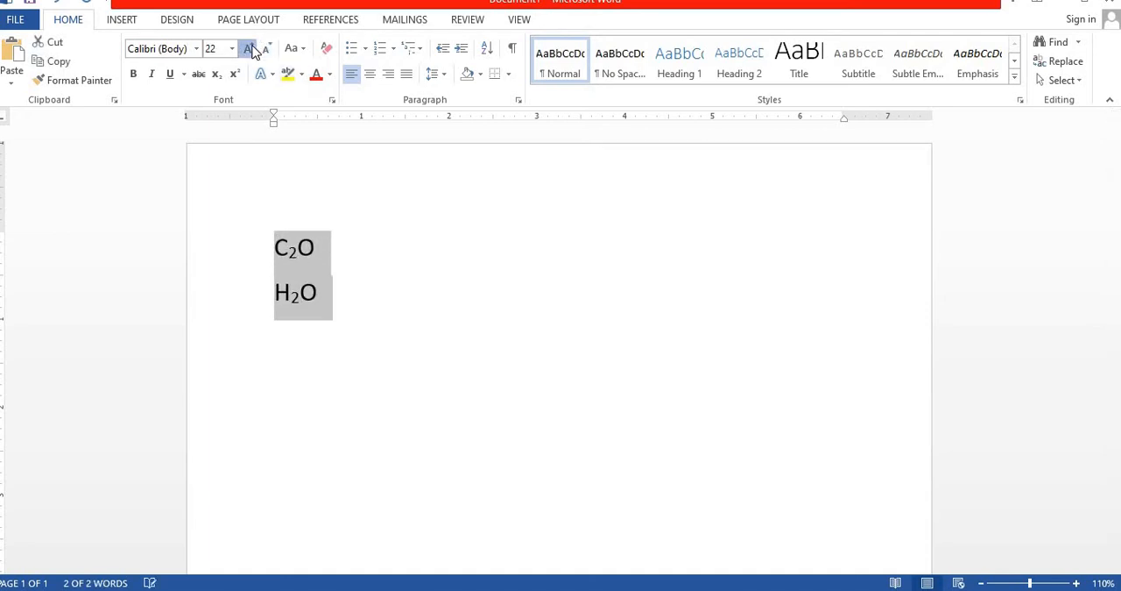
click(250, 49)
click(250, 49)
click(251, 49)
click(251, 49)
click(251, 49)
click(251, 49)
click(251, 49)
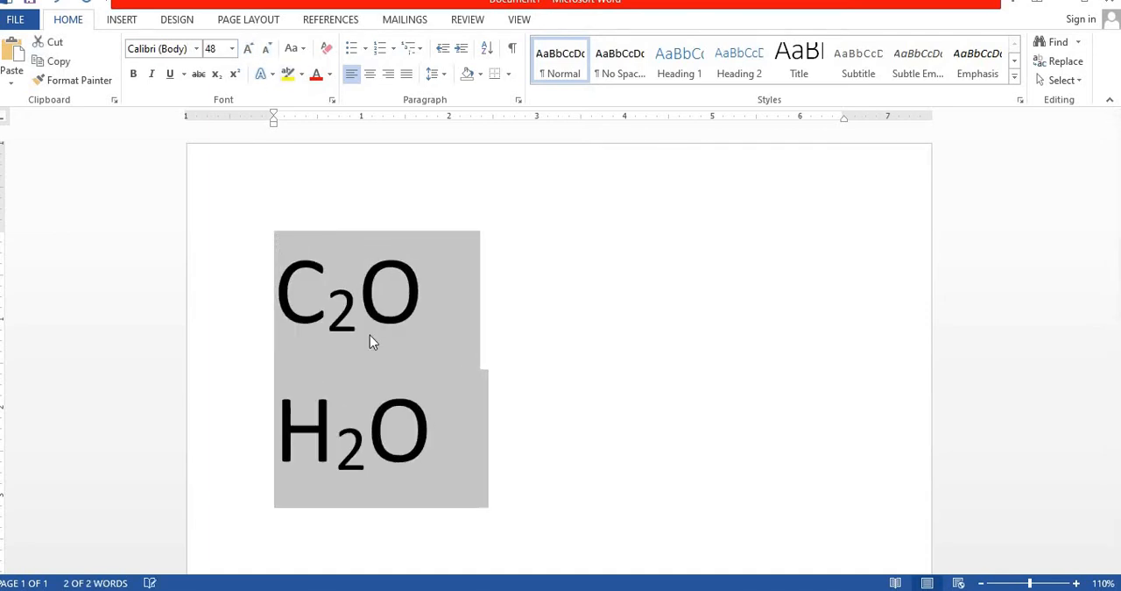
Add X2 on a new line below H2O and format its 2 as superscript
click(439, 428)
key(Return)
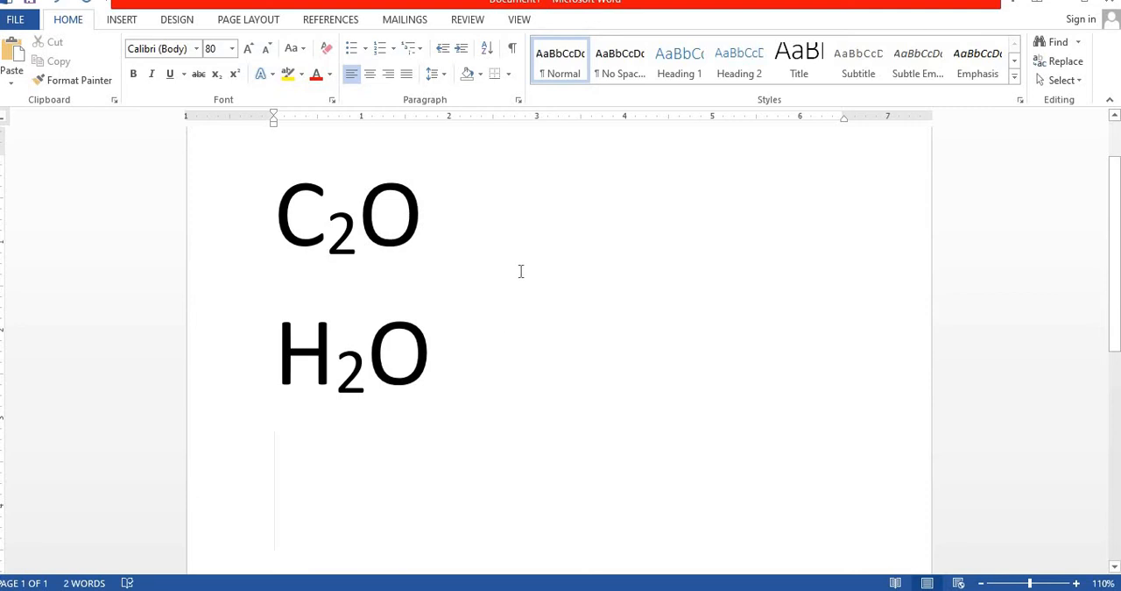
text(X)
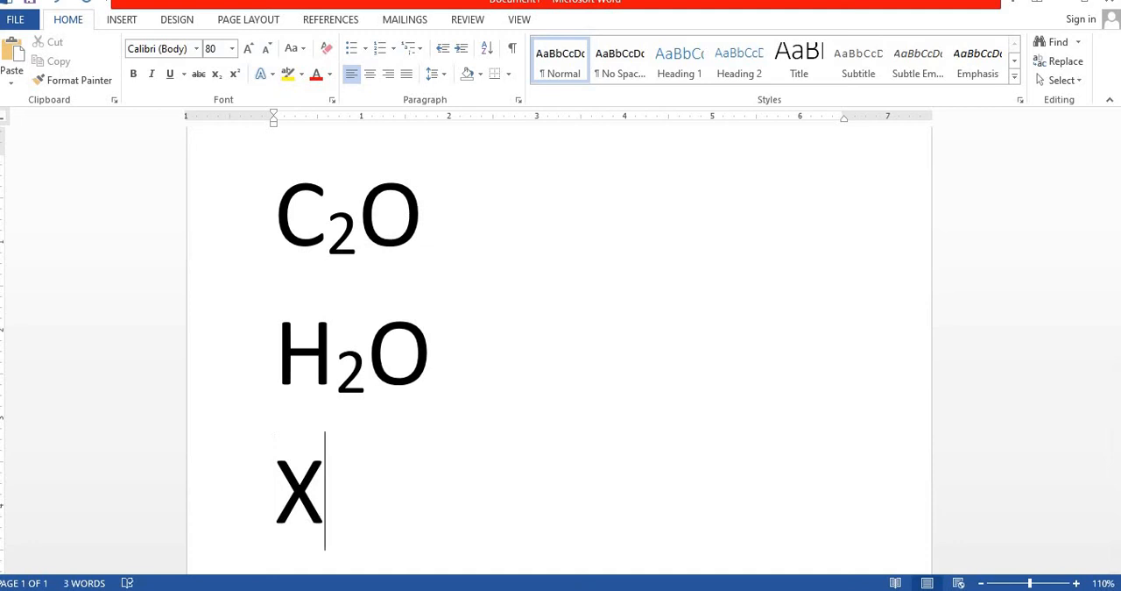
text(2)
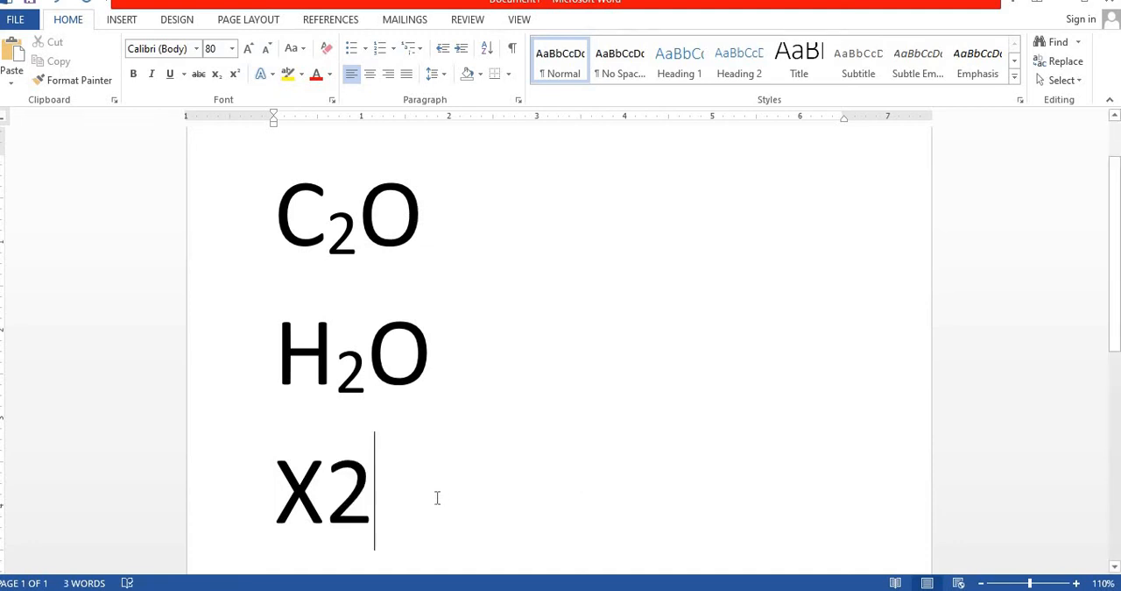
key(Left)
shift+click(358, 498)
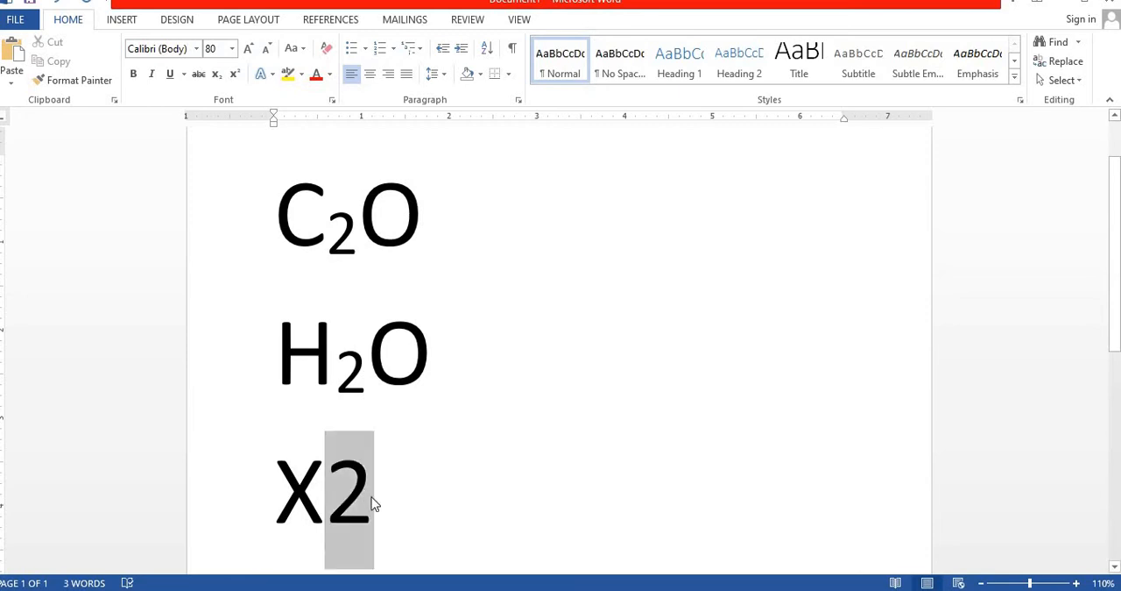
click(236, 79)
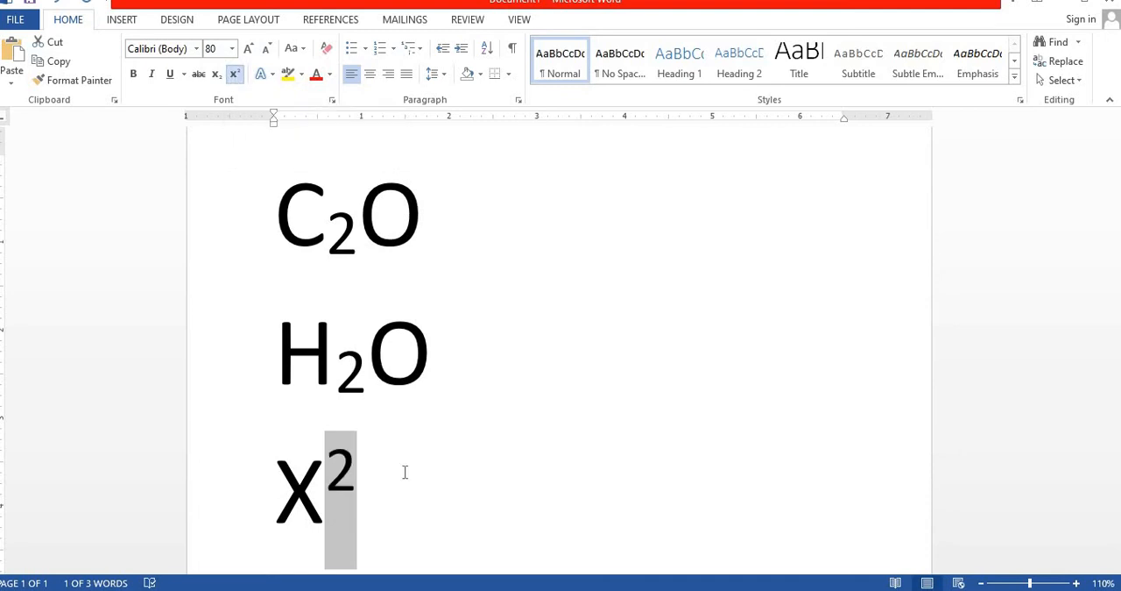
click(372, 482)
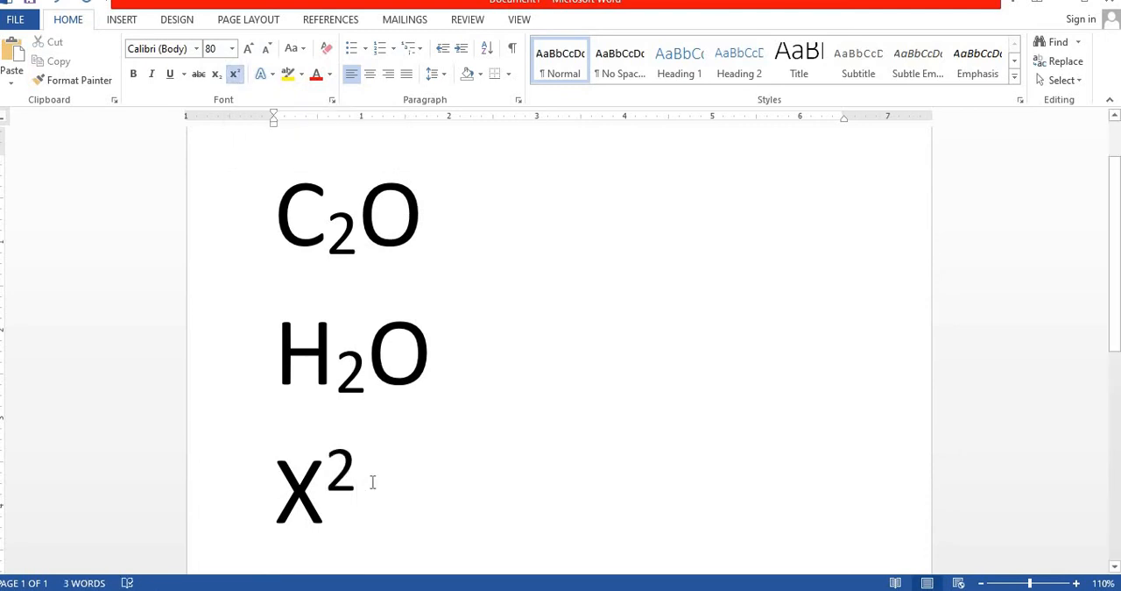
text(=)
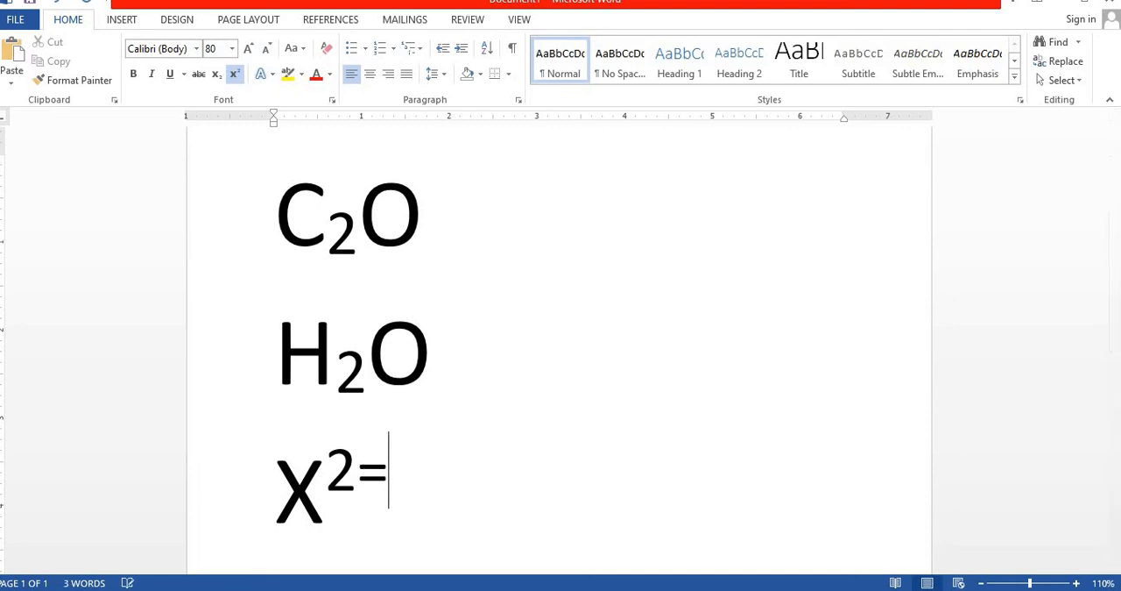
key(BackSpace)
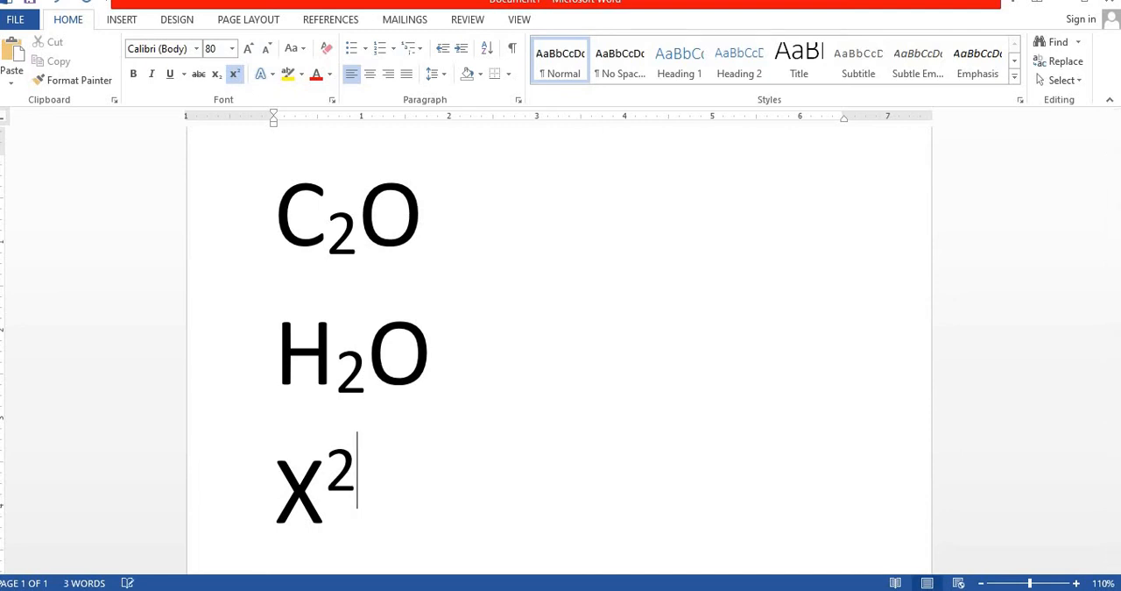
text(+)
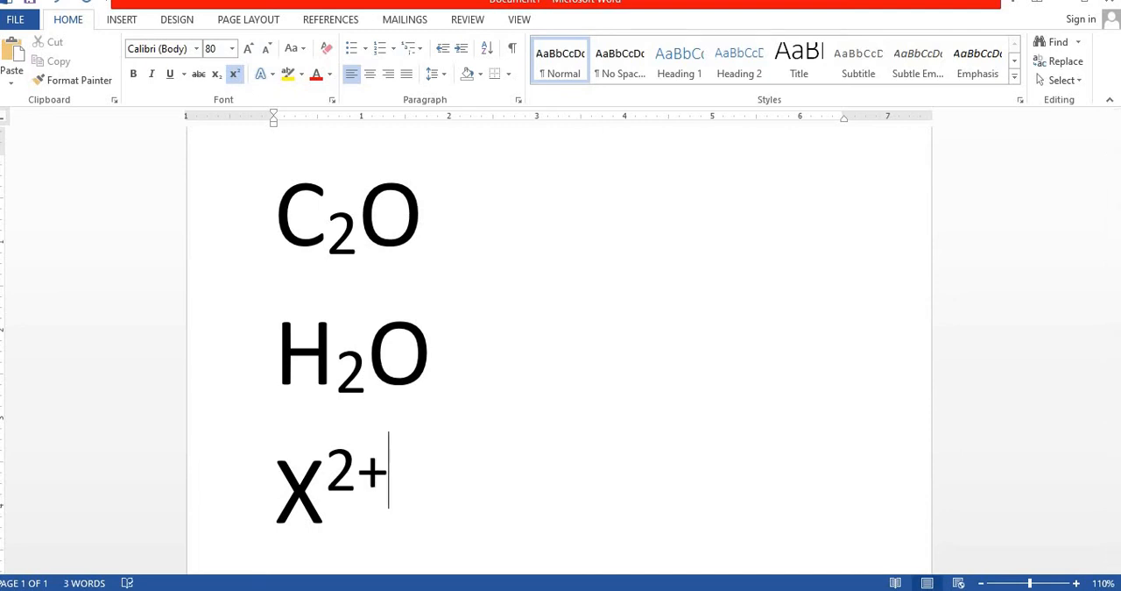
text(Y)
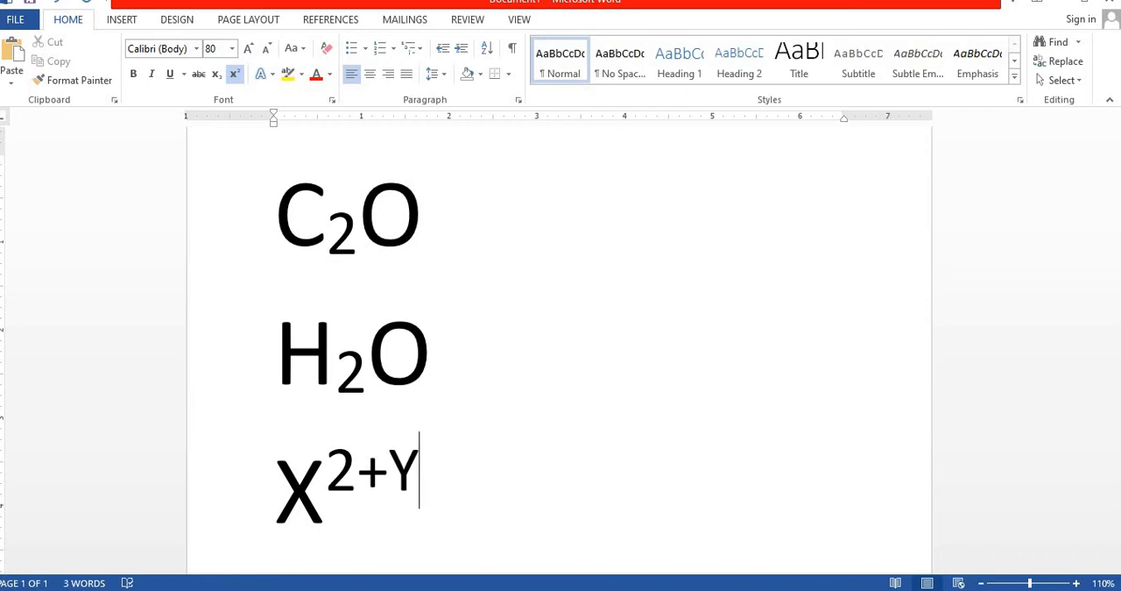
key(BackSpace)
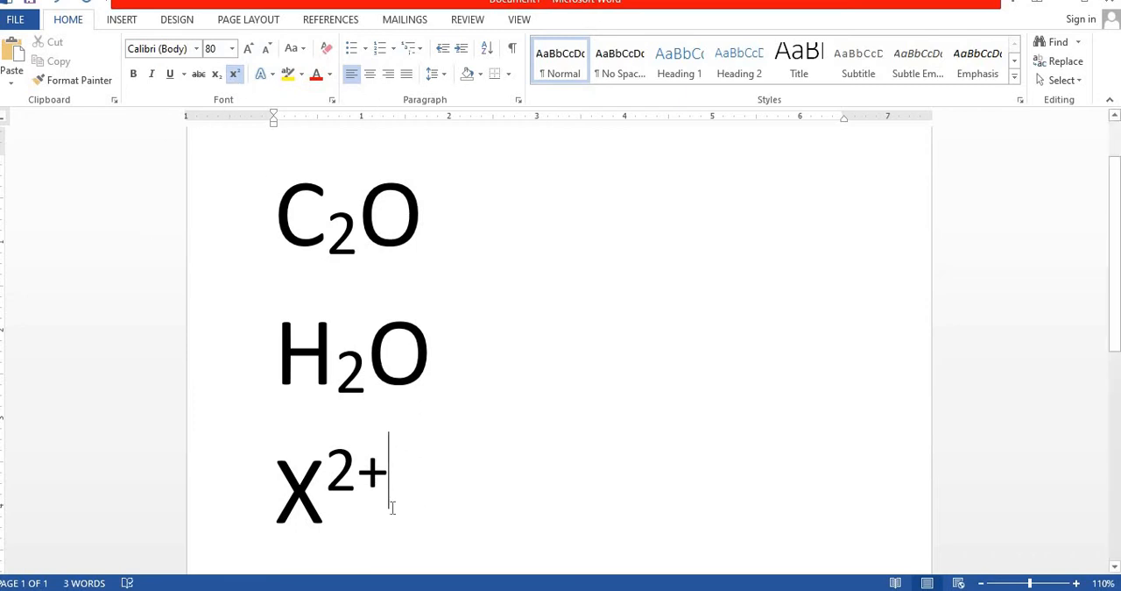
key(BackSpace)
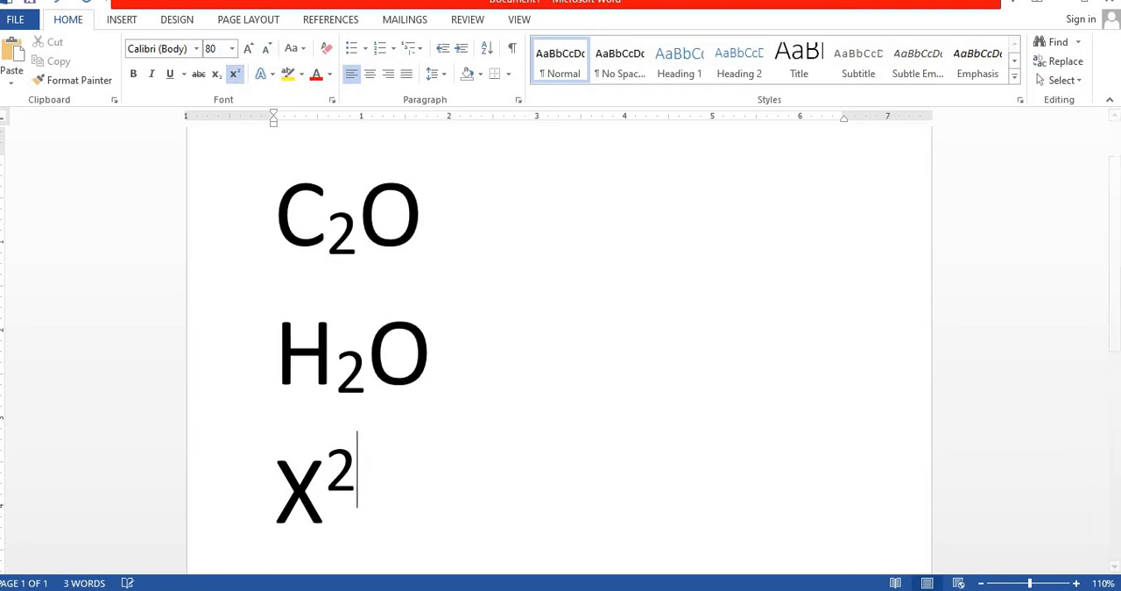
Continue the X2 line with a normal Y followed by a superscript 2
click(234, 77)
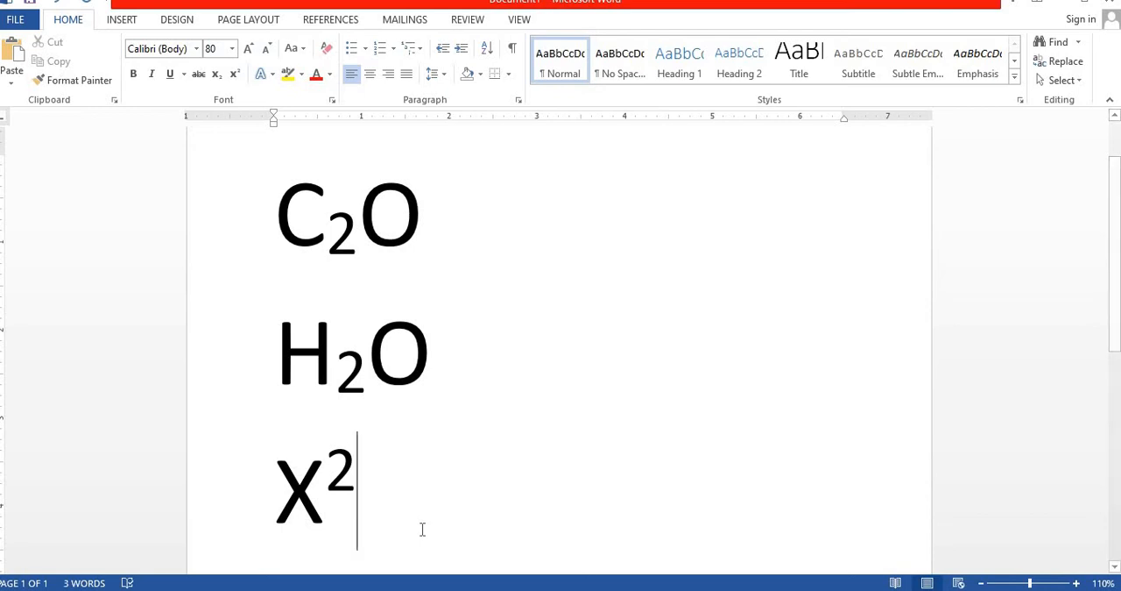
text(Y)
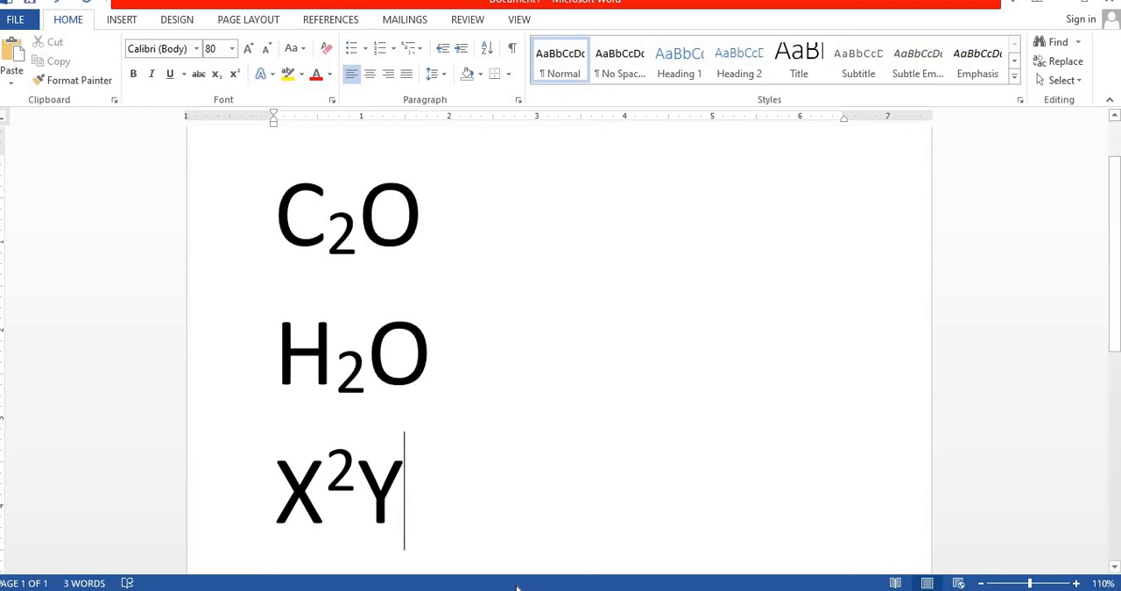
click(234, 73)
text(2)
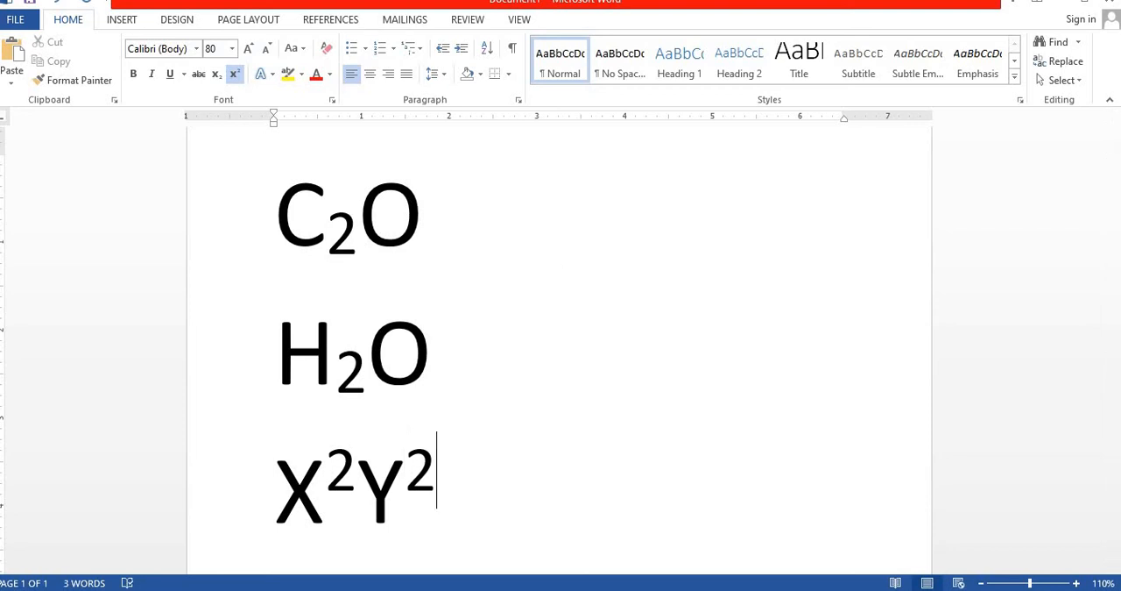
Remove the superscript formatting from the X2Y2 expression and insert a normal-size plus sign before the Y
key(Left)
key(Left)
key(Left)
key(Right)
text(+)
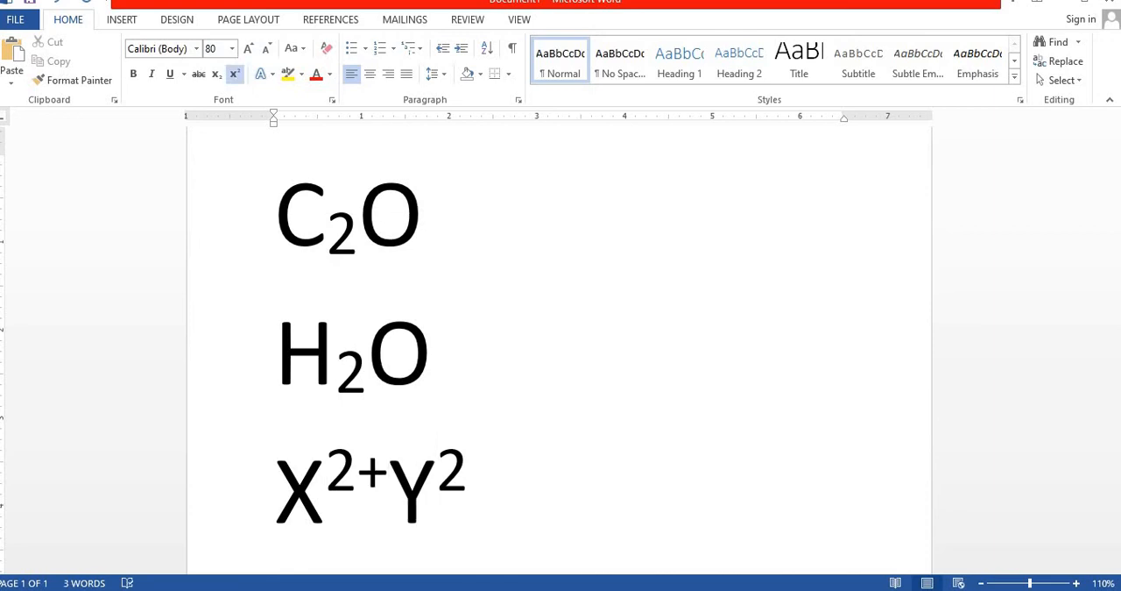
key(BackSpace)
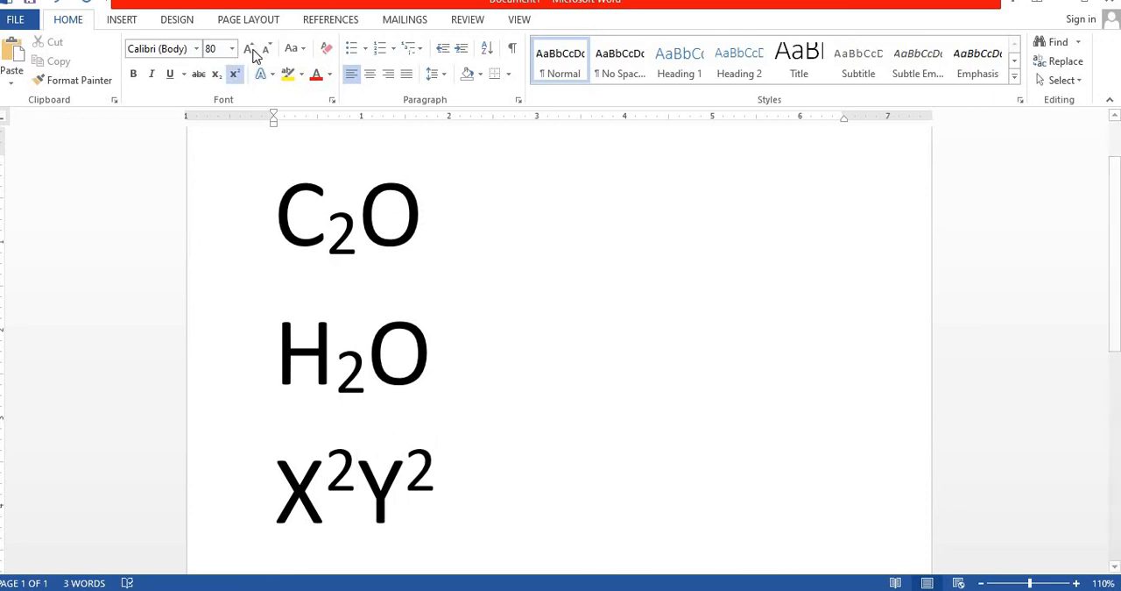
click(237, 75)
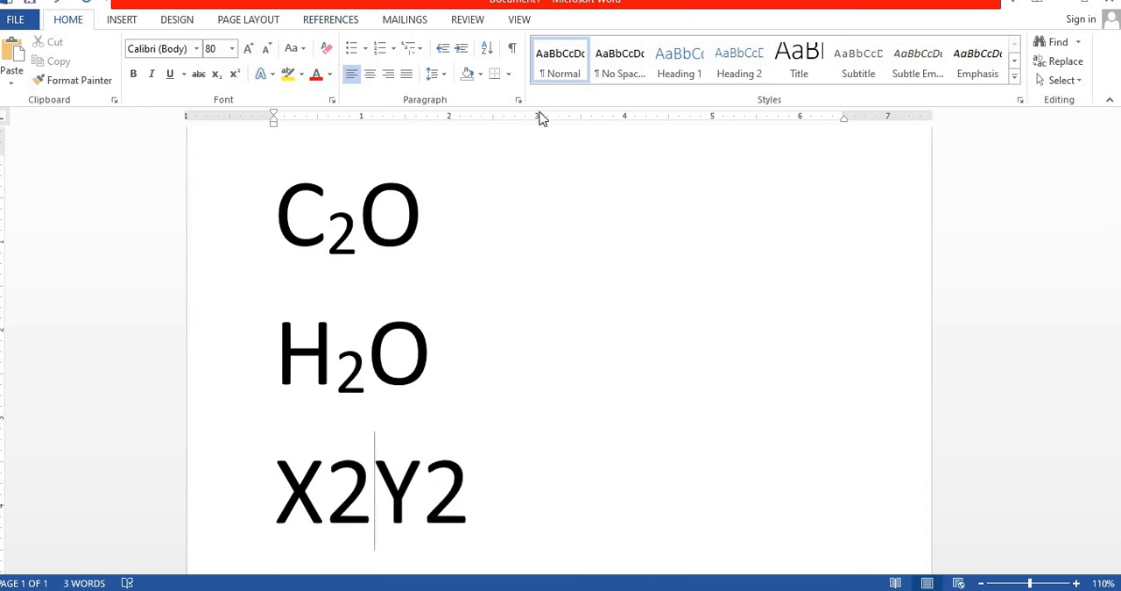
text(+)
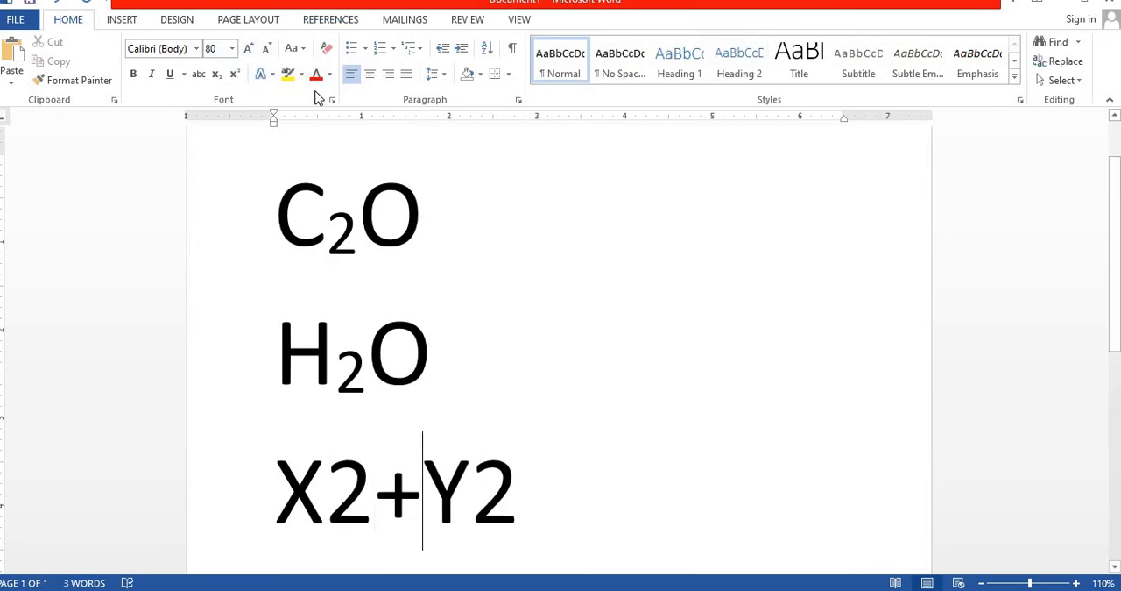
Move Y2 onto its own line and delete the plus sign after X2
click(546, 480)
click(426, 479)
key(Return)
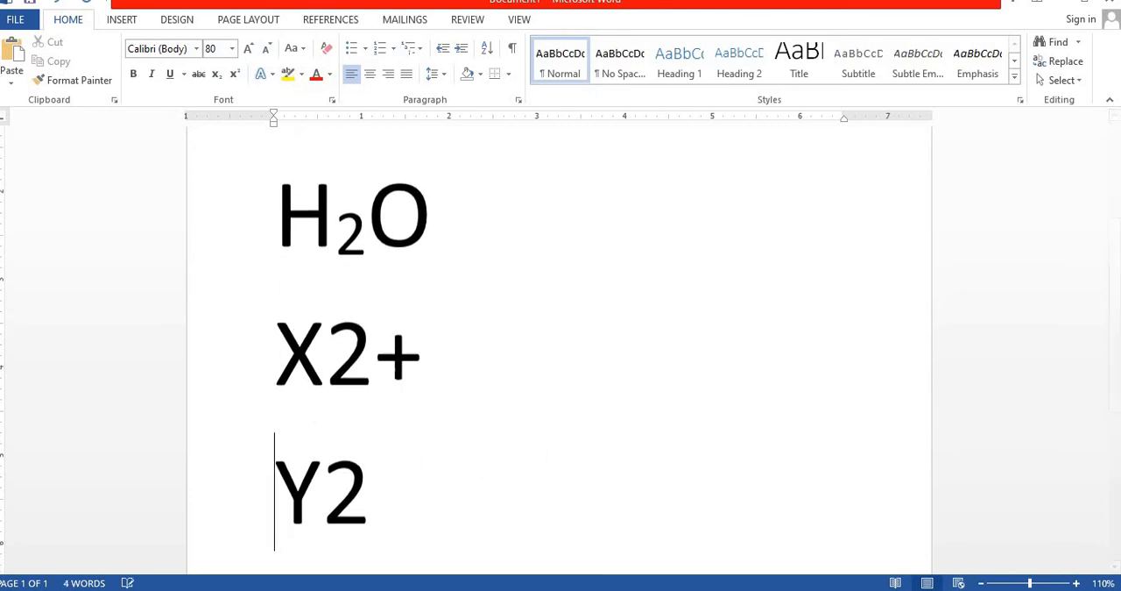
click(458, 356)
key(BackSpace)
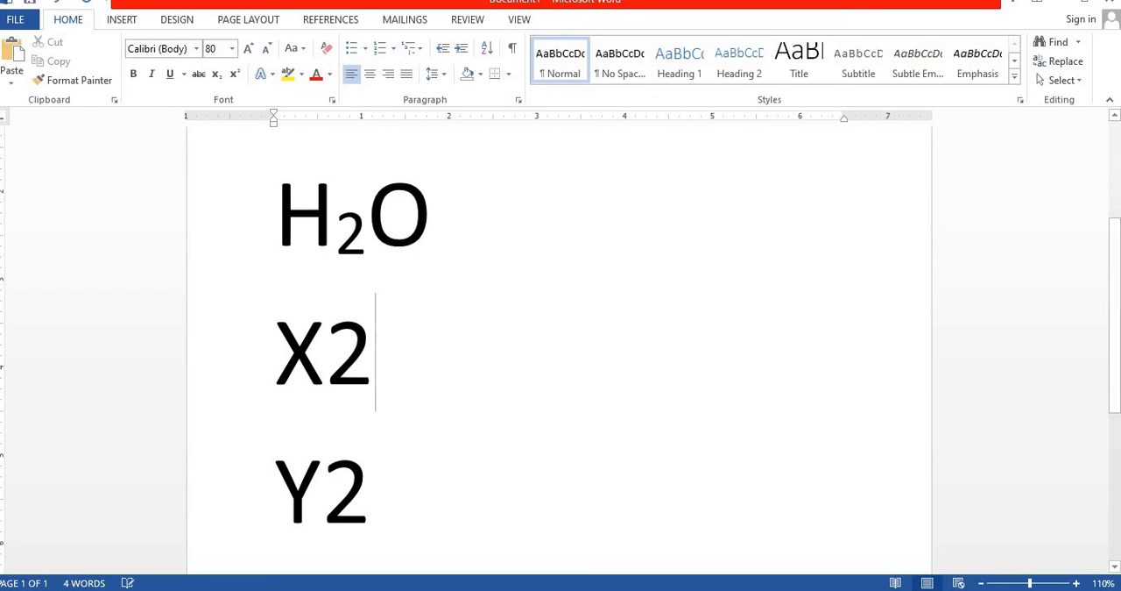
click(349, 261)
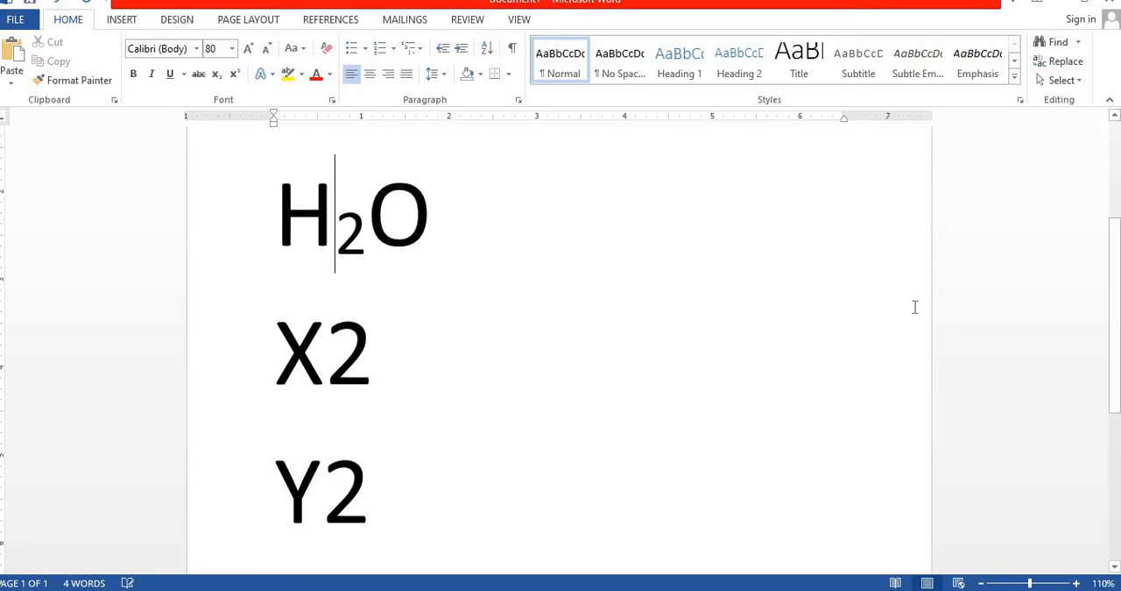
Reduce the font size of all four formula lines to 48
scroll(290, 259, up, 2)
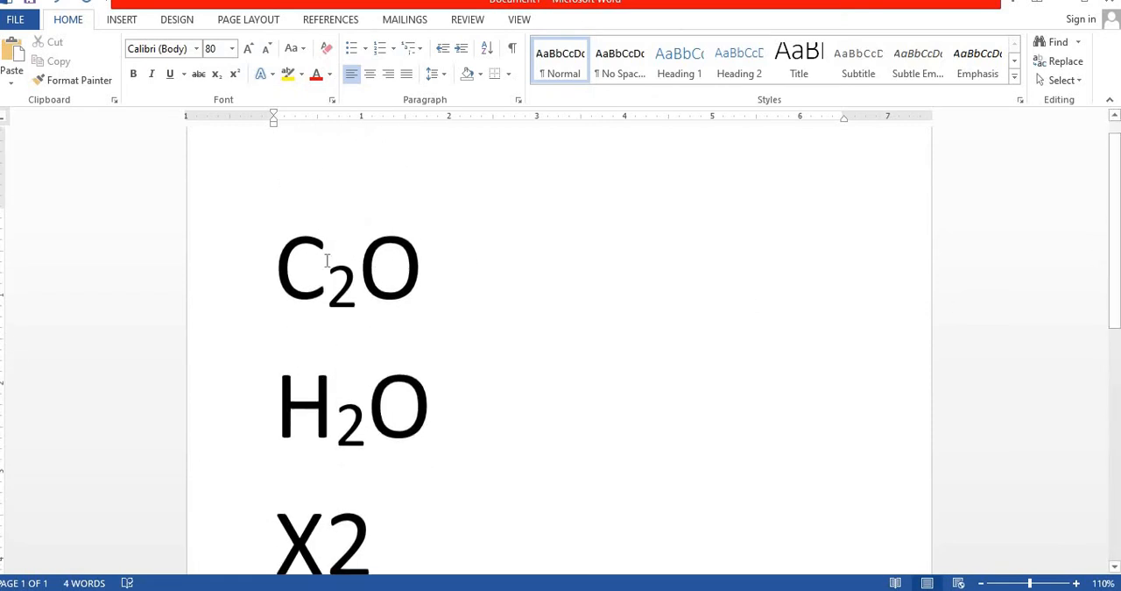
drag(282, 263, 425, 371)
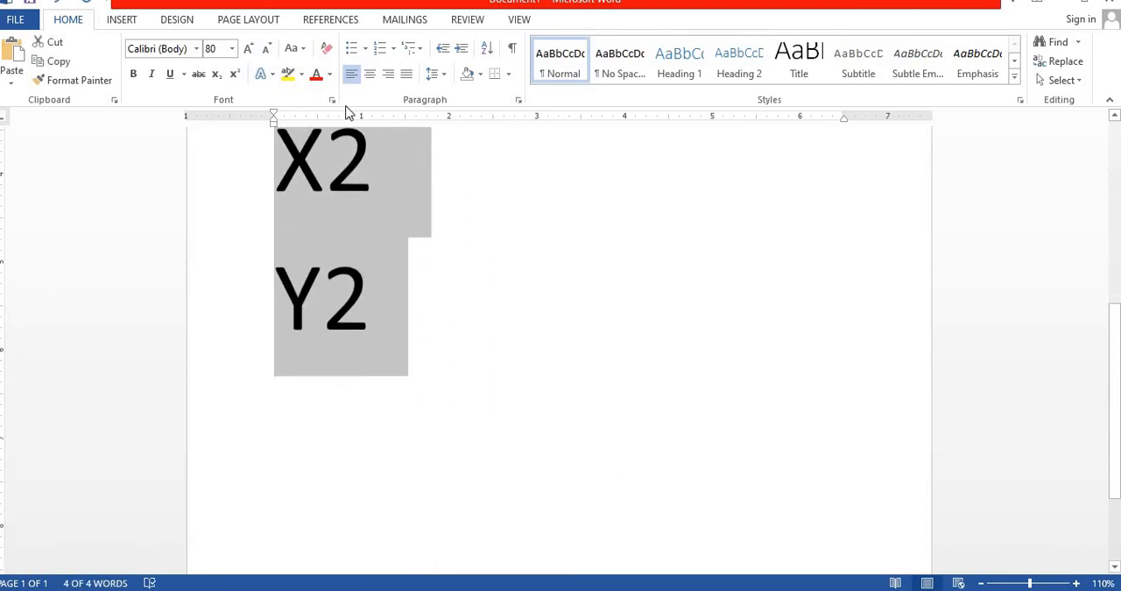
click(265, 49)
click(266, 48)
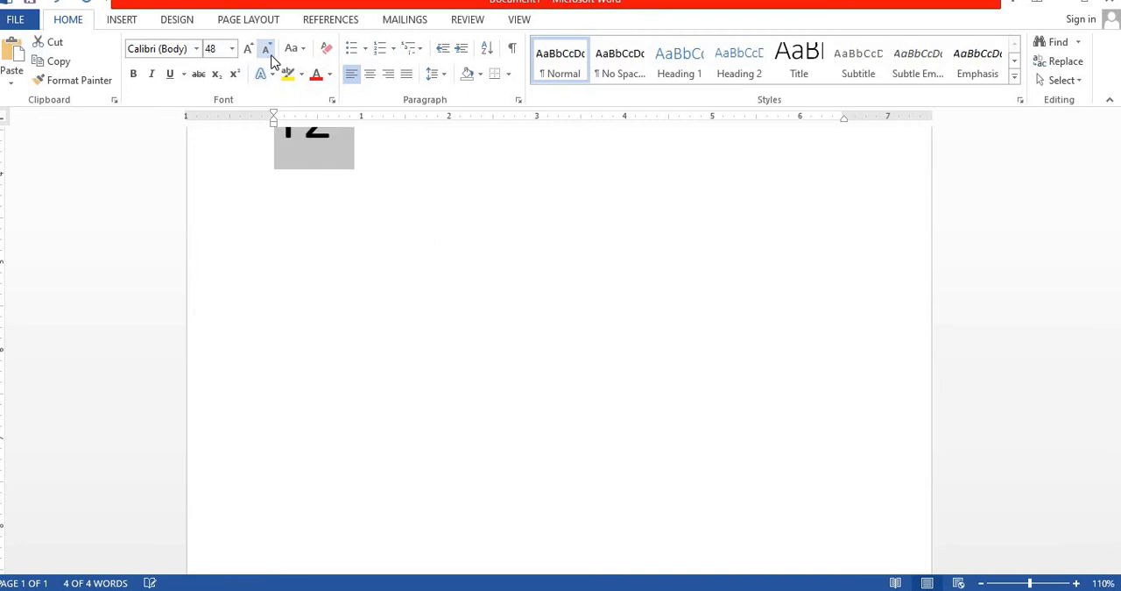
drag(1113, 442, 1120, 294)
click(377, 291)
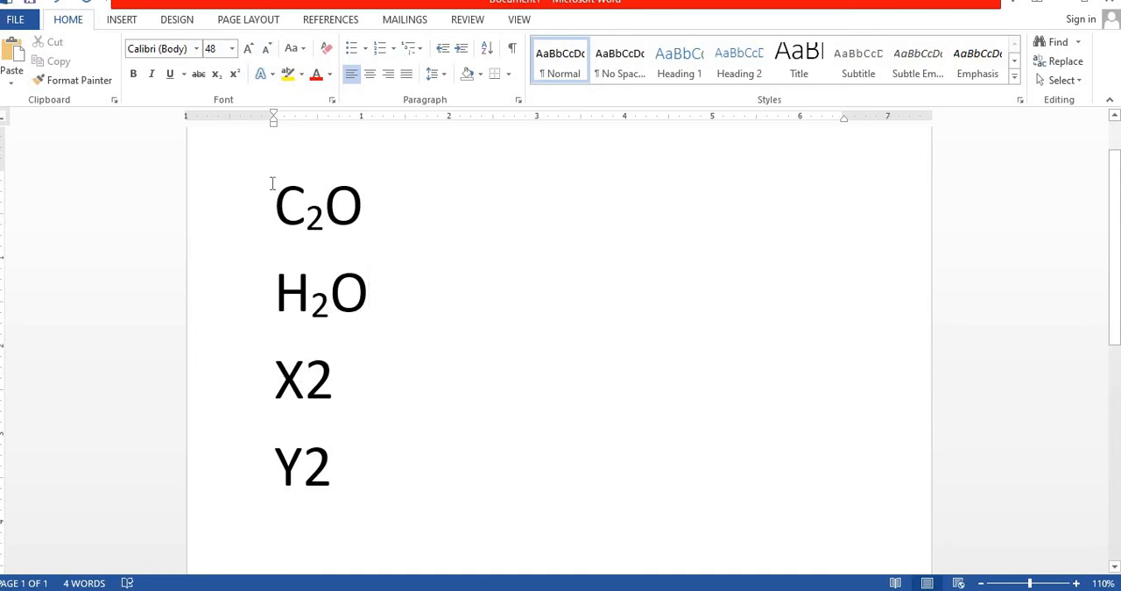
Delete all four formula lines and view the available bullet styles
drag(276, 187, 370, 403)
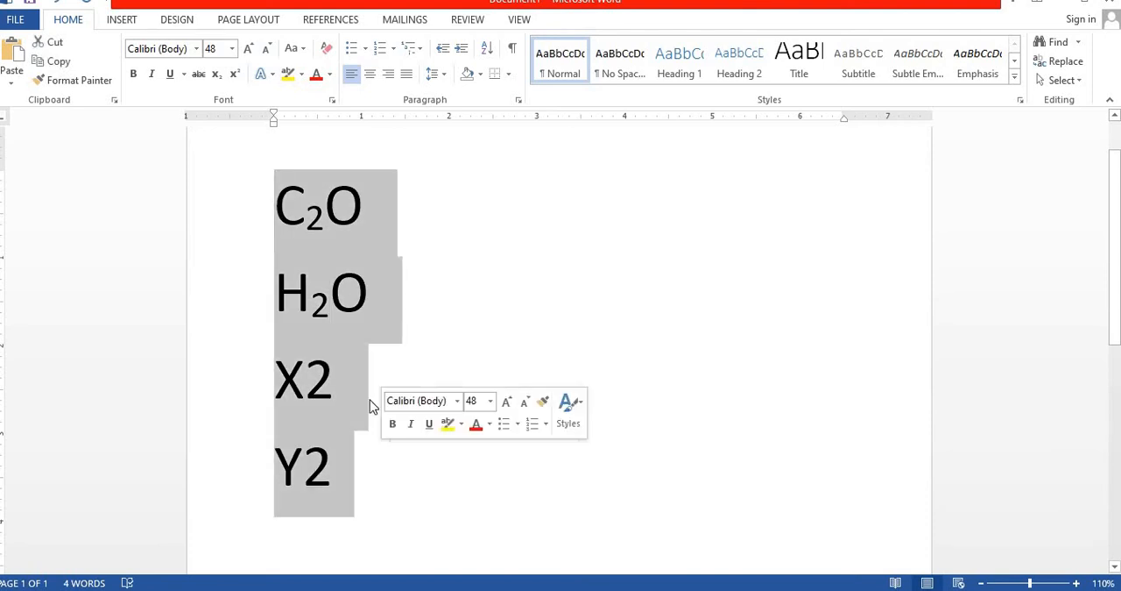
key(Delete)
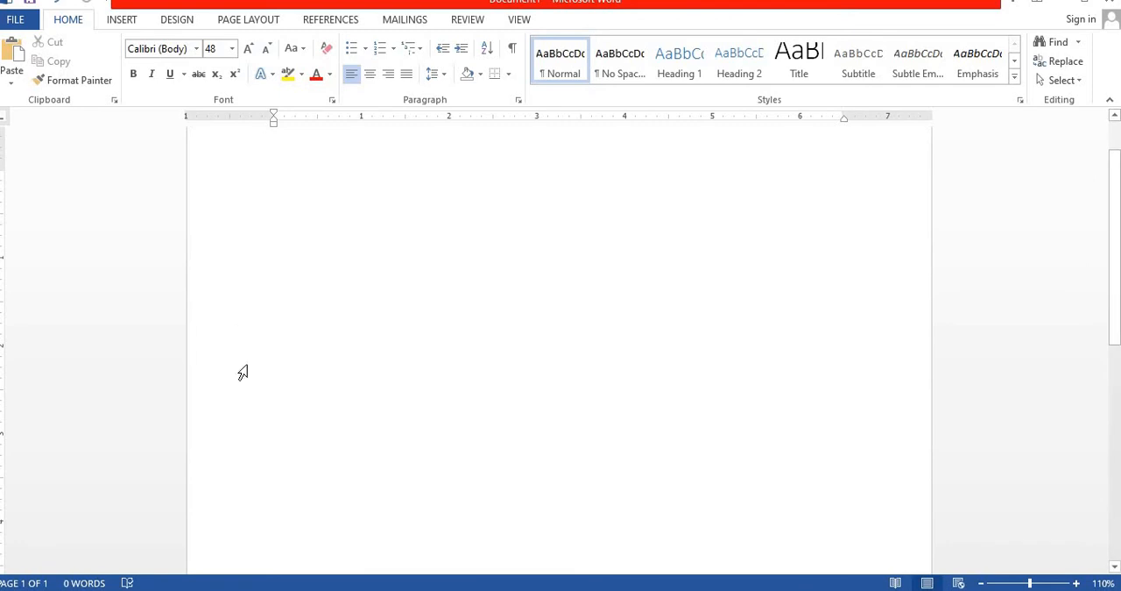
click(366, 49)
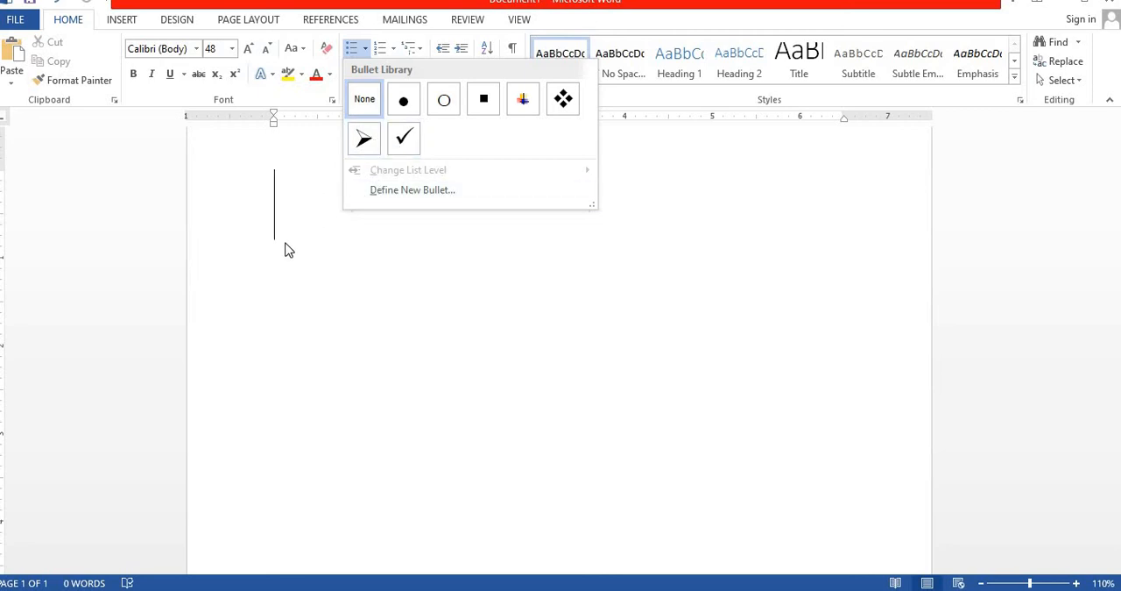
click(295, 212)
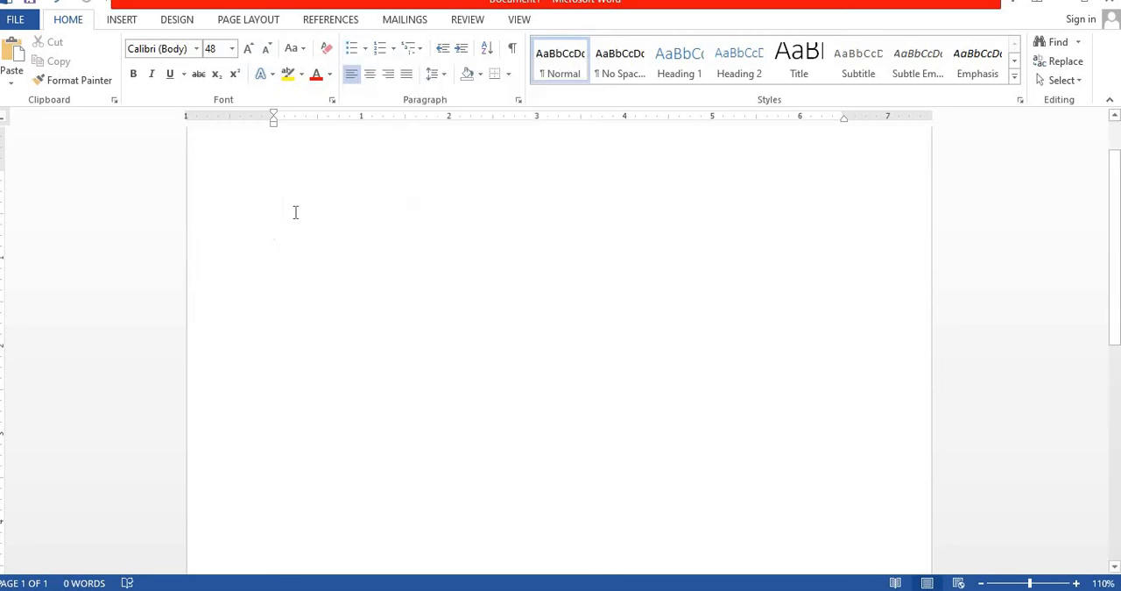
Enter five first names in capital letters, each on its own line
text(IRFAN)
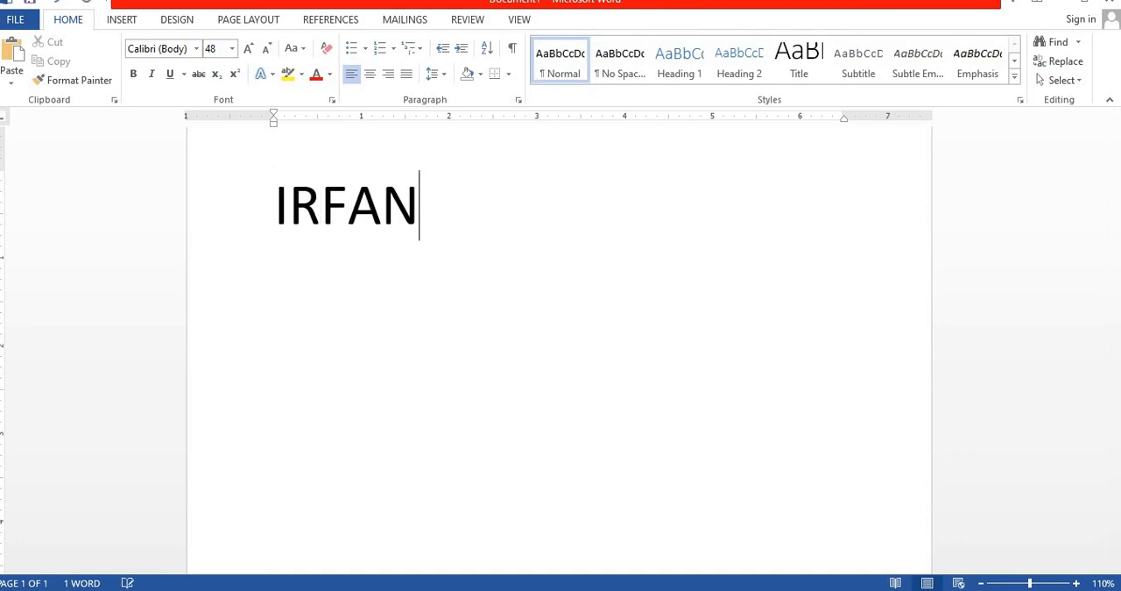
key(Return)
text(IMRAN)
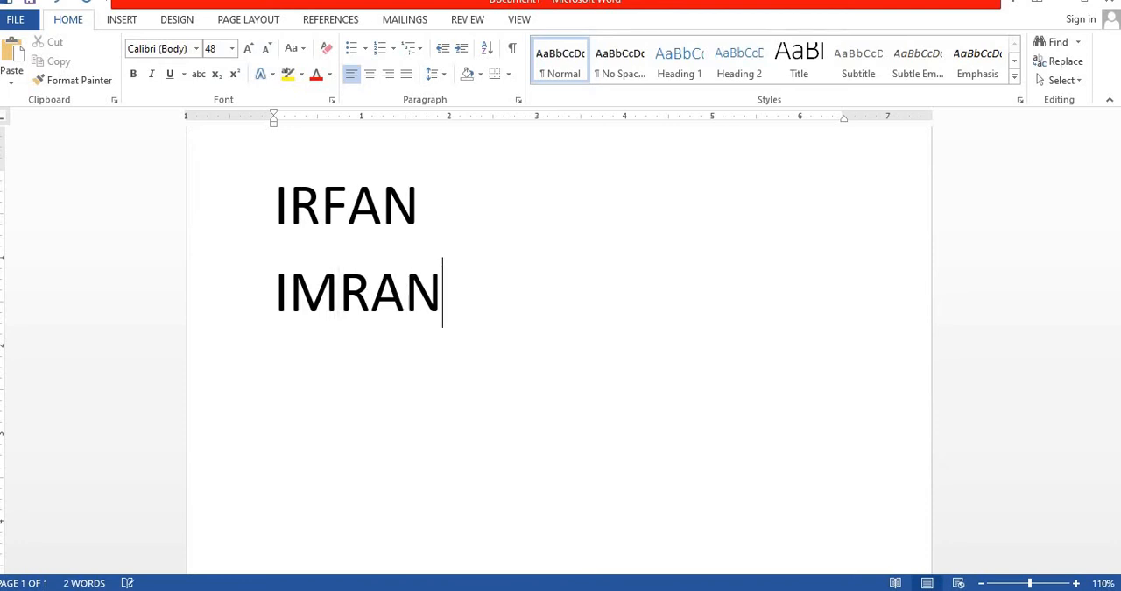
key(Return)
text(JAVED)
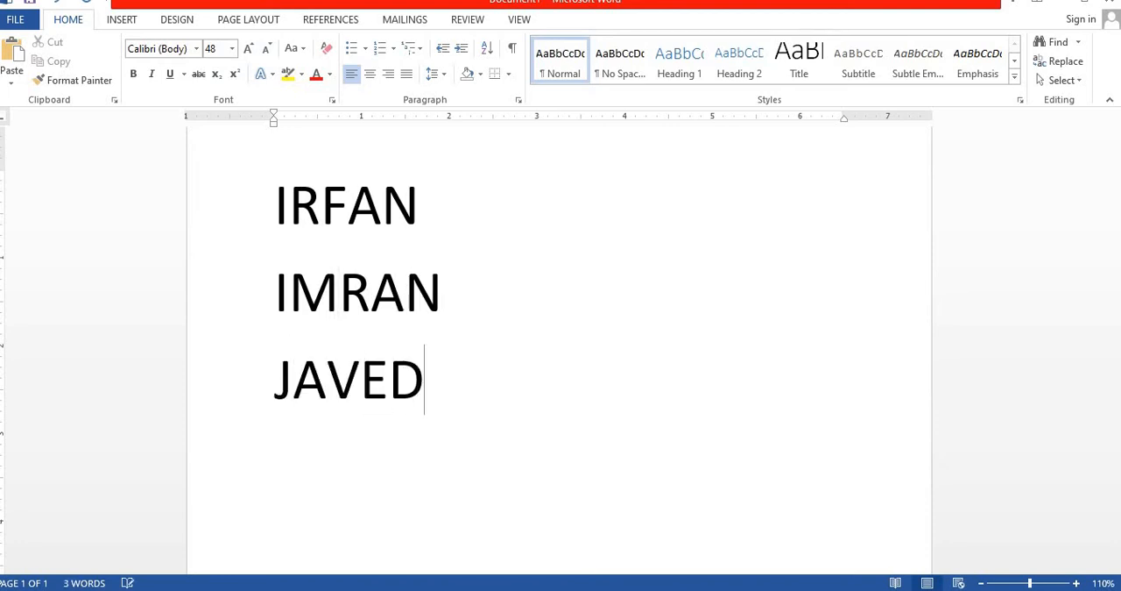
key(Return)
text(FAROO)
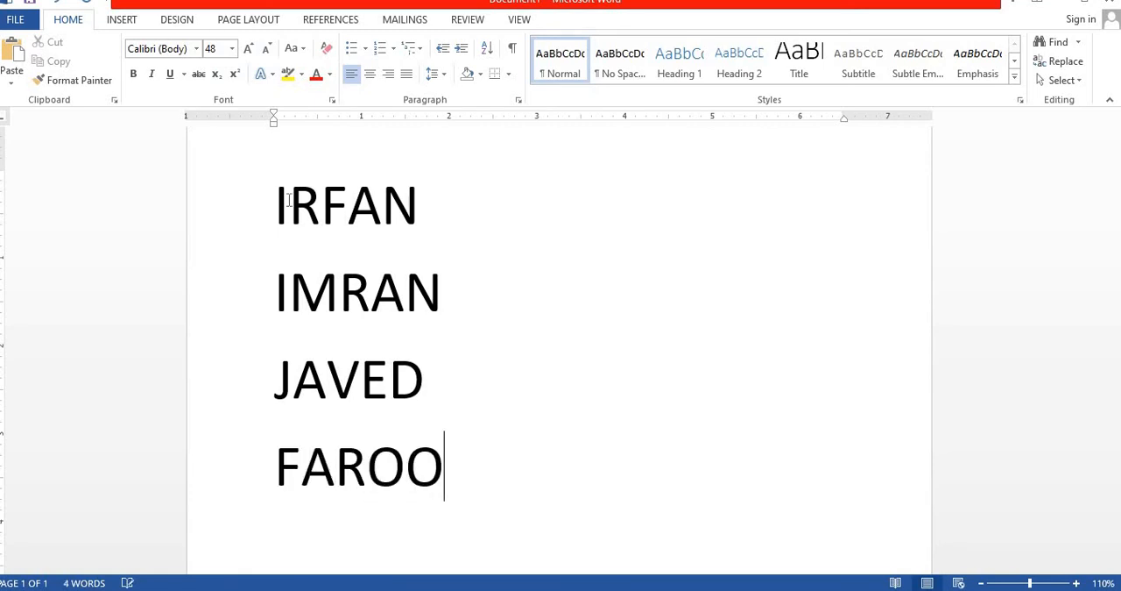
text(Q)
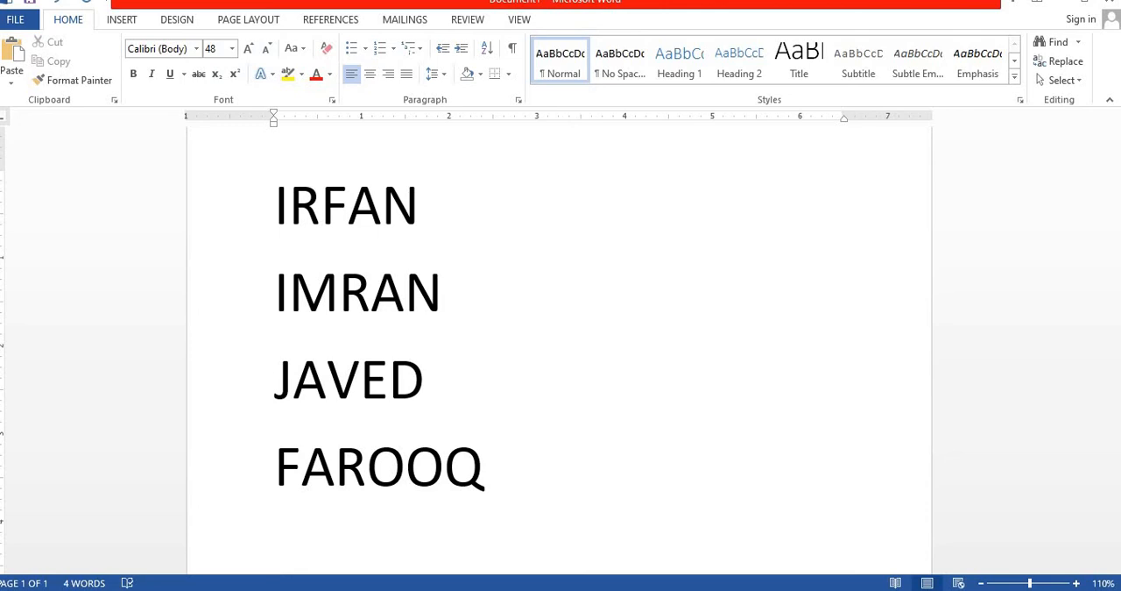
text(SHA)
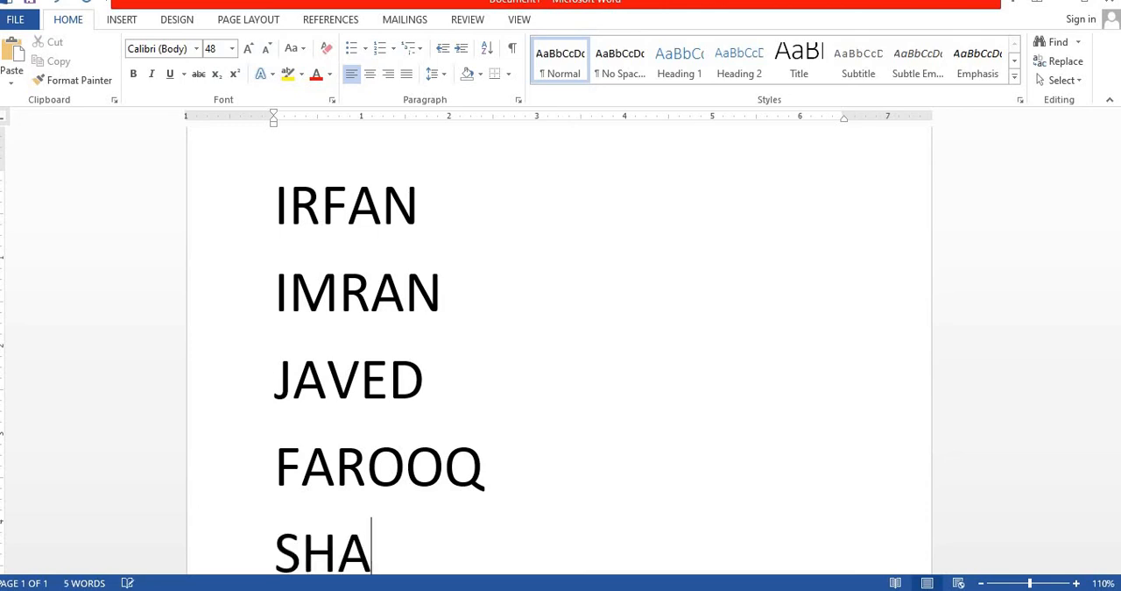
text(HIS)
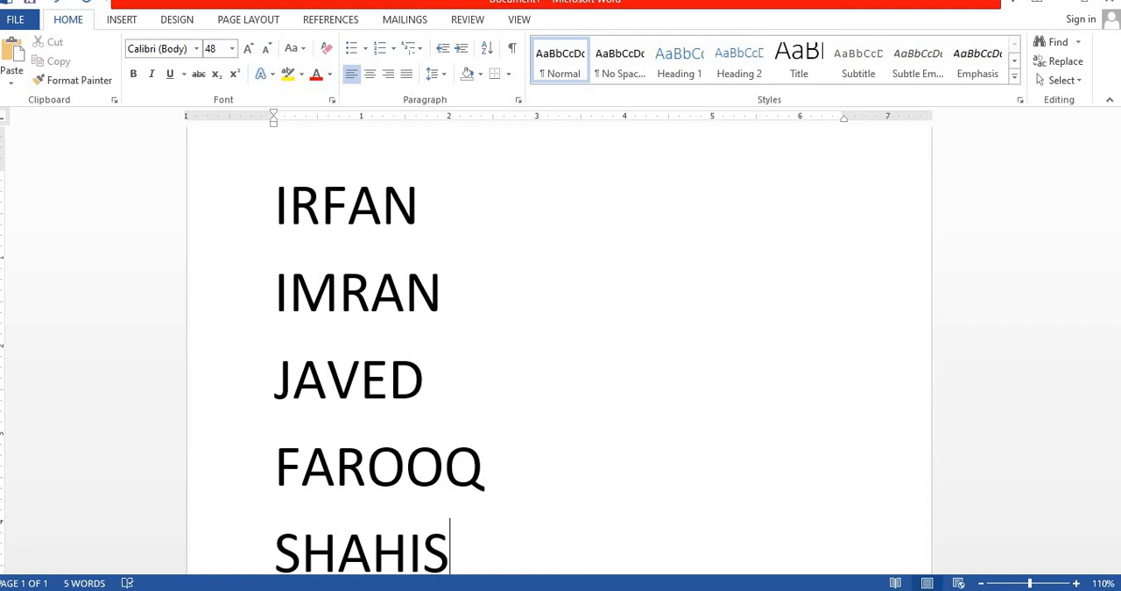
key(BackSpace)
text(D)
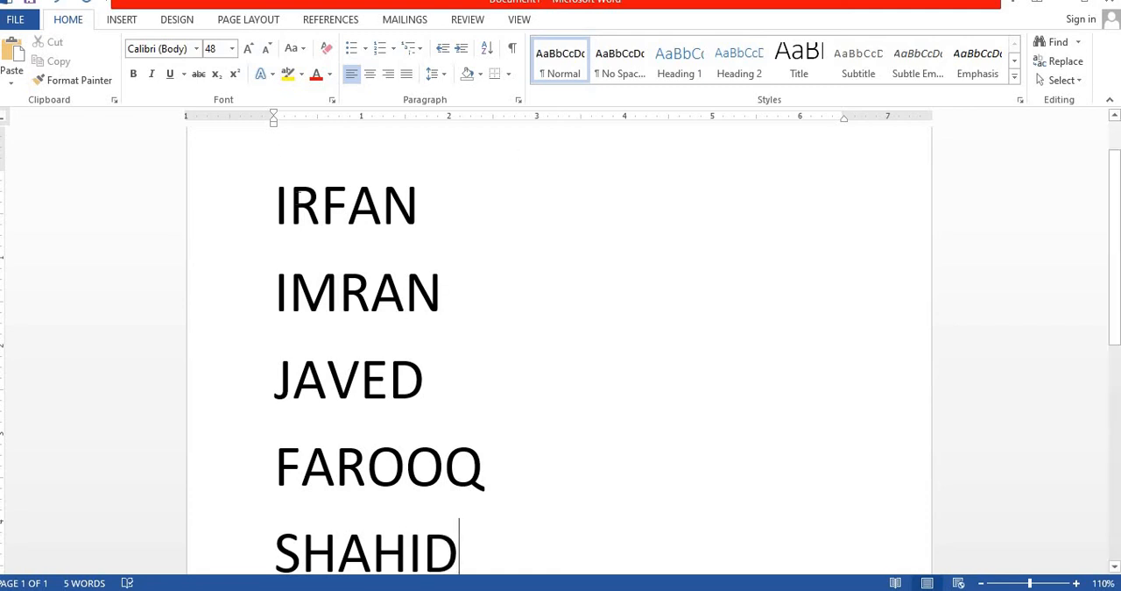
Format all five names as a bulleted list with check mark bullets
click(279, 189)
drag(294, 204, 464, 536)
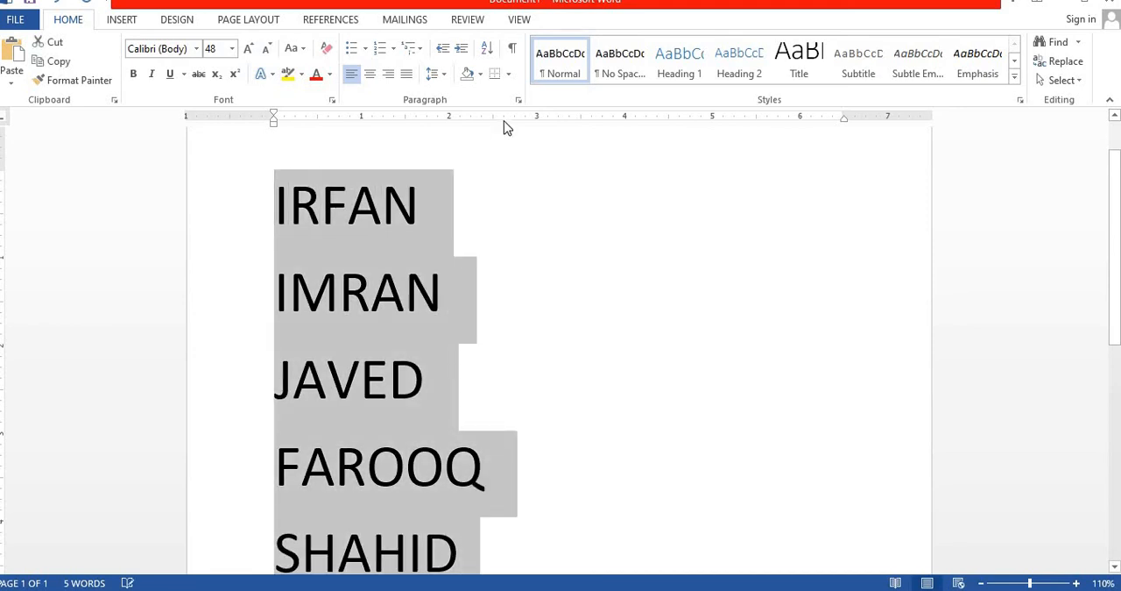
click(366, 51)
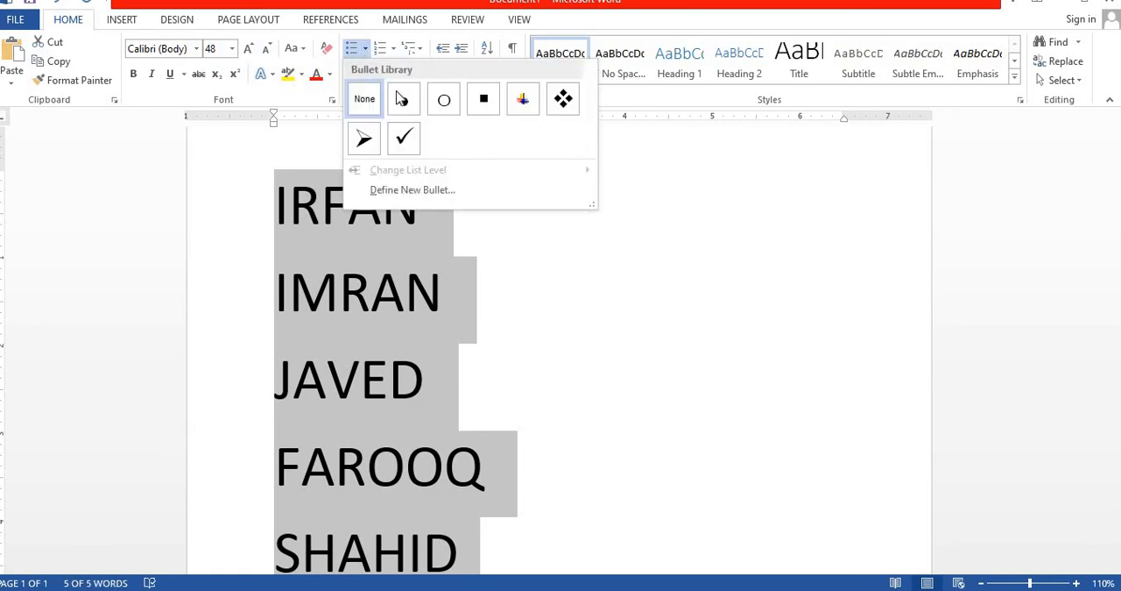
click(406, 140)
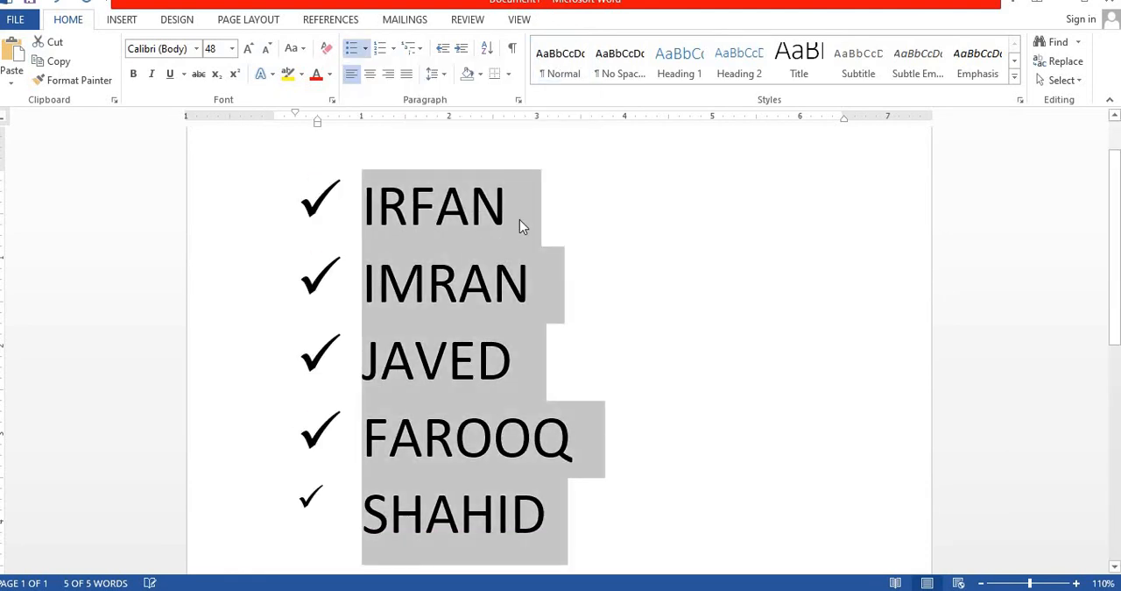
click(529, 232)
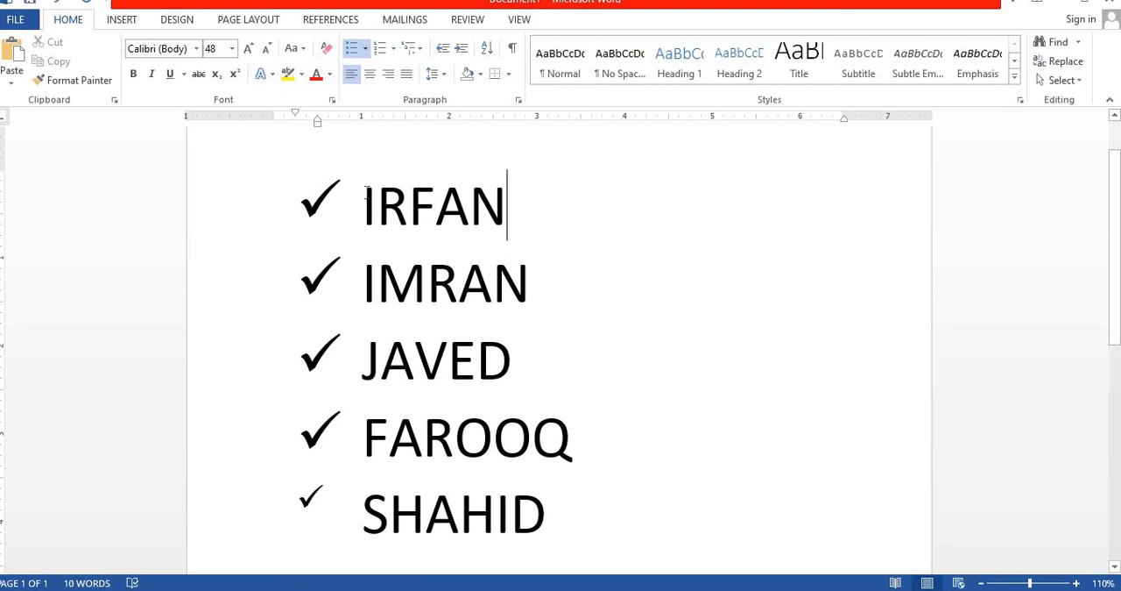
Convert the whole list of names to a numbered list in the 1. 2. 3. format
drag(367, 189, 551, 504)
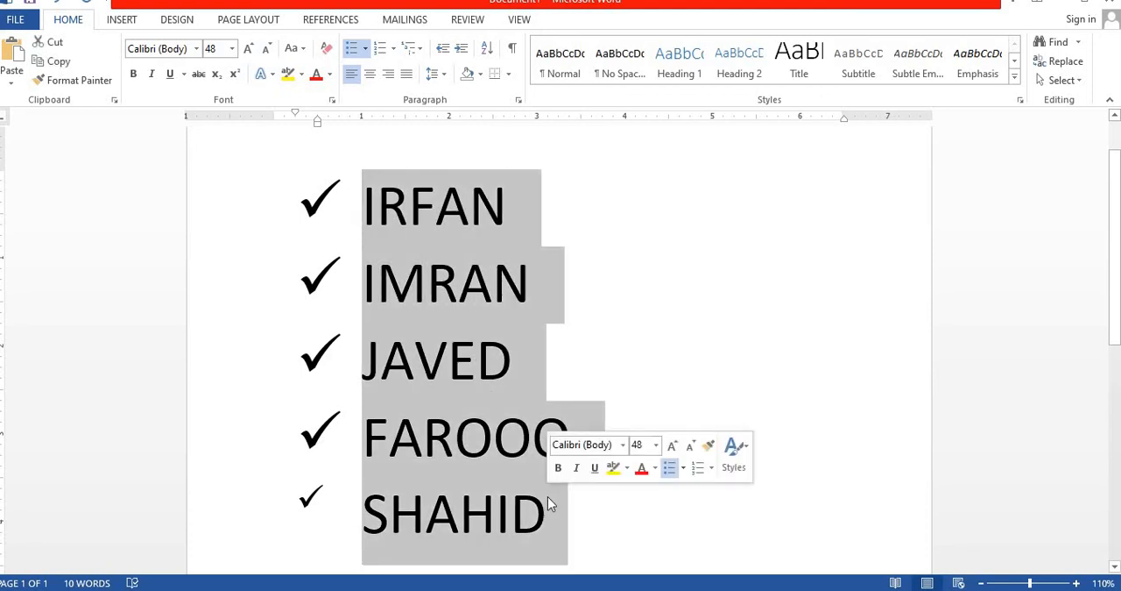
click(395, 50)
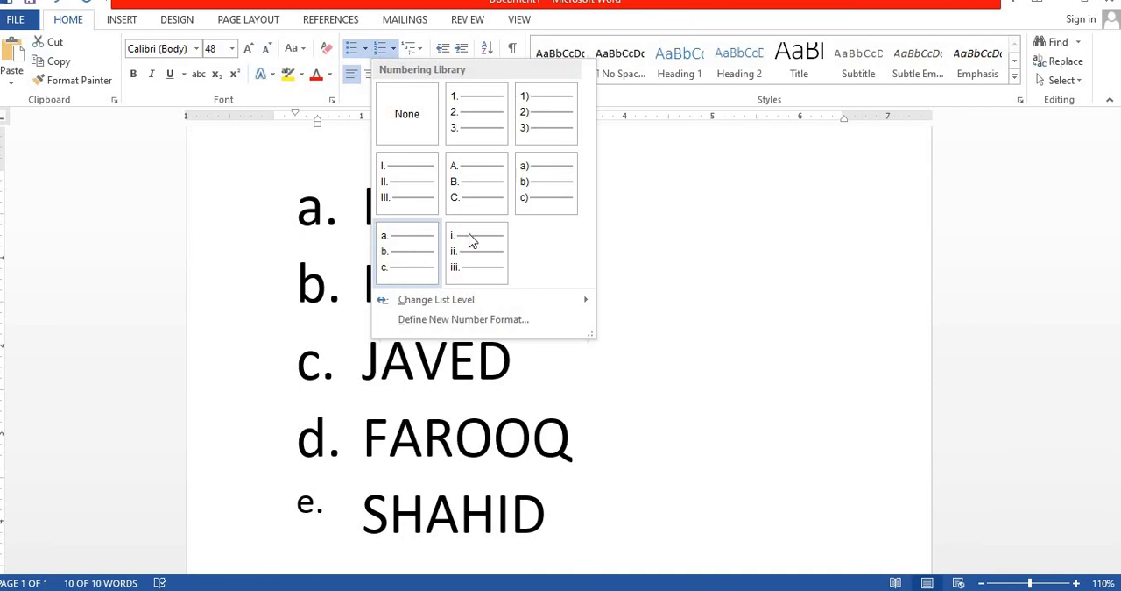
click(487, 118)
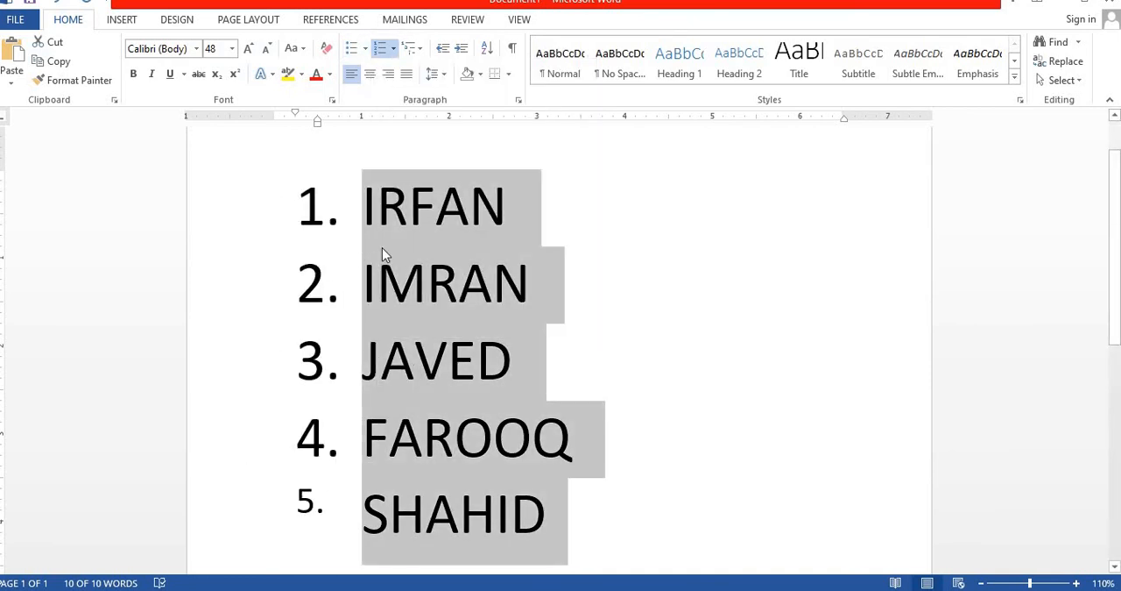
click(485, 250)
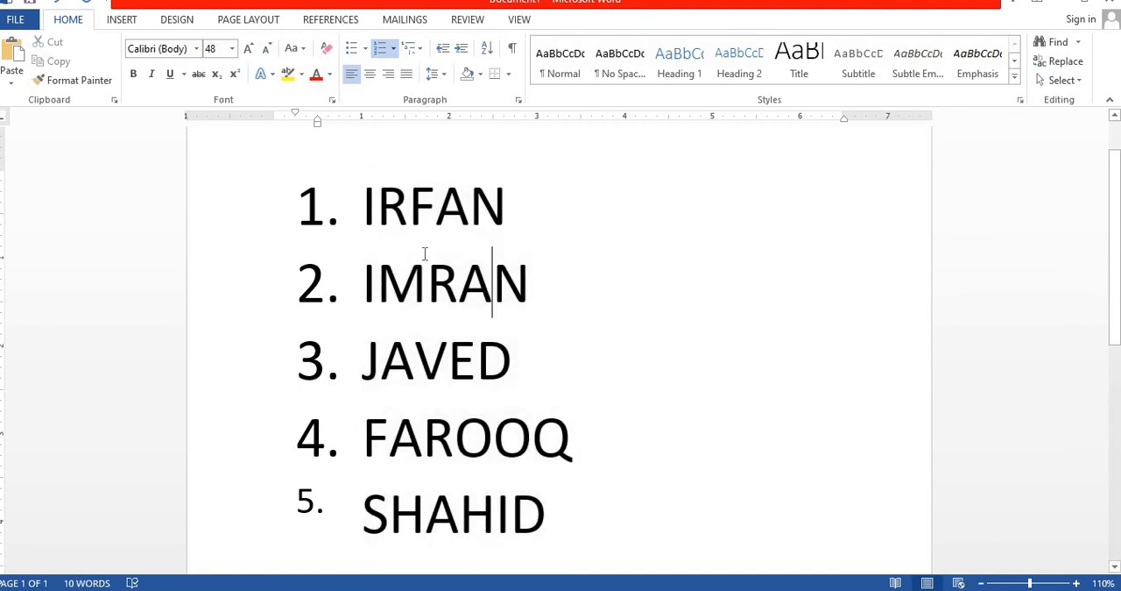
End the numbered list after the fifth name, leaving an unnumbered empty line below it
click(577, 521)
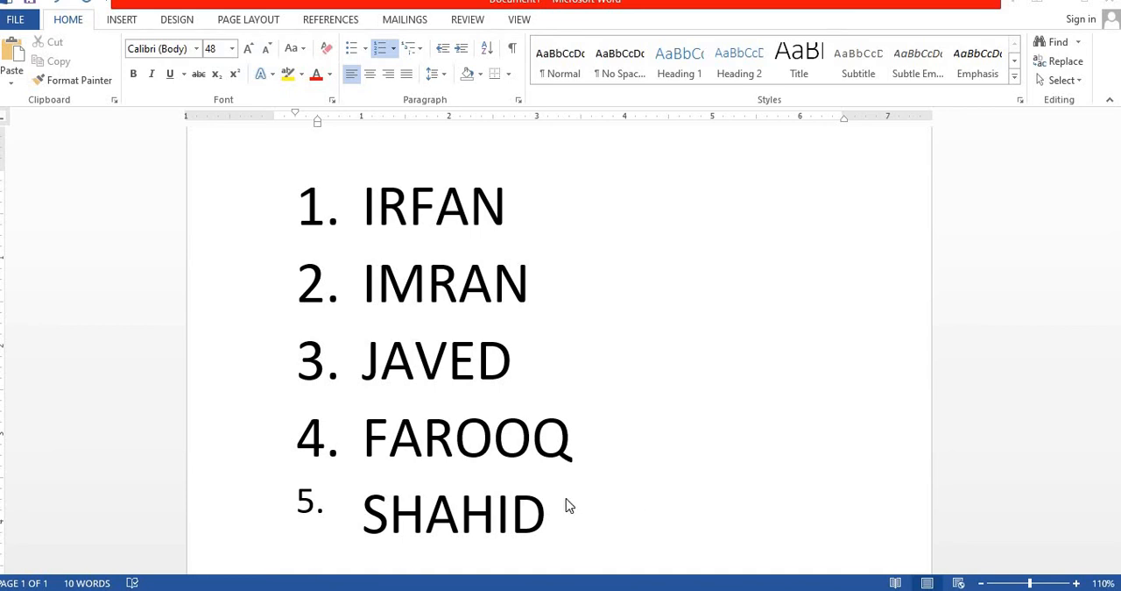
key(Return)
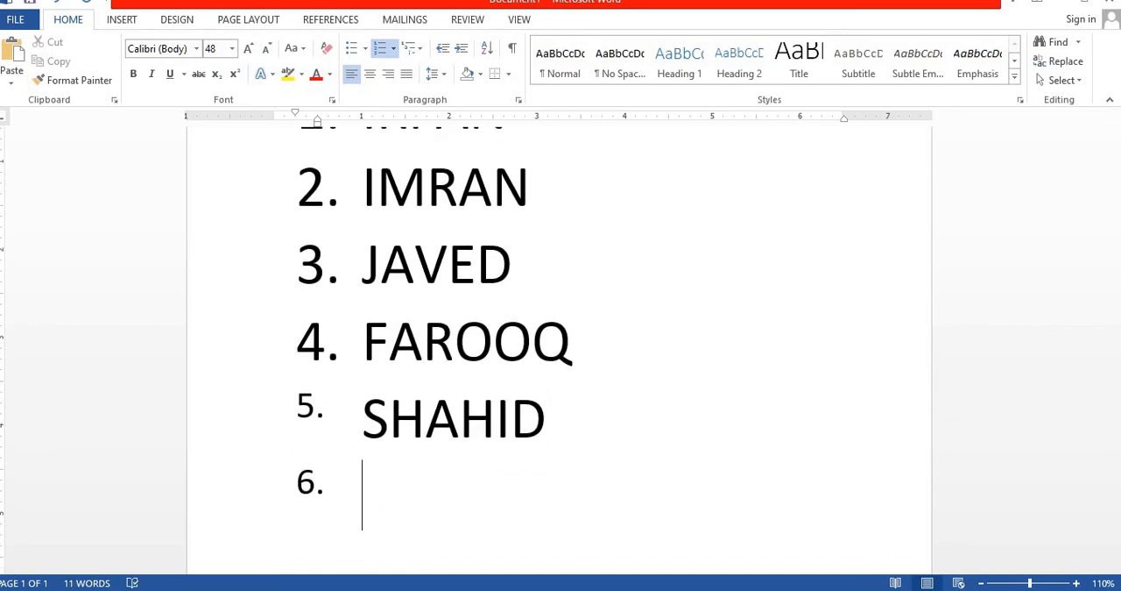
key(Return)
key(Return)
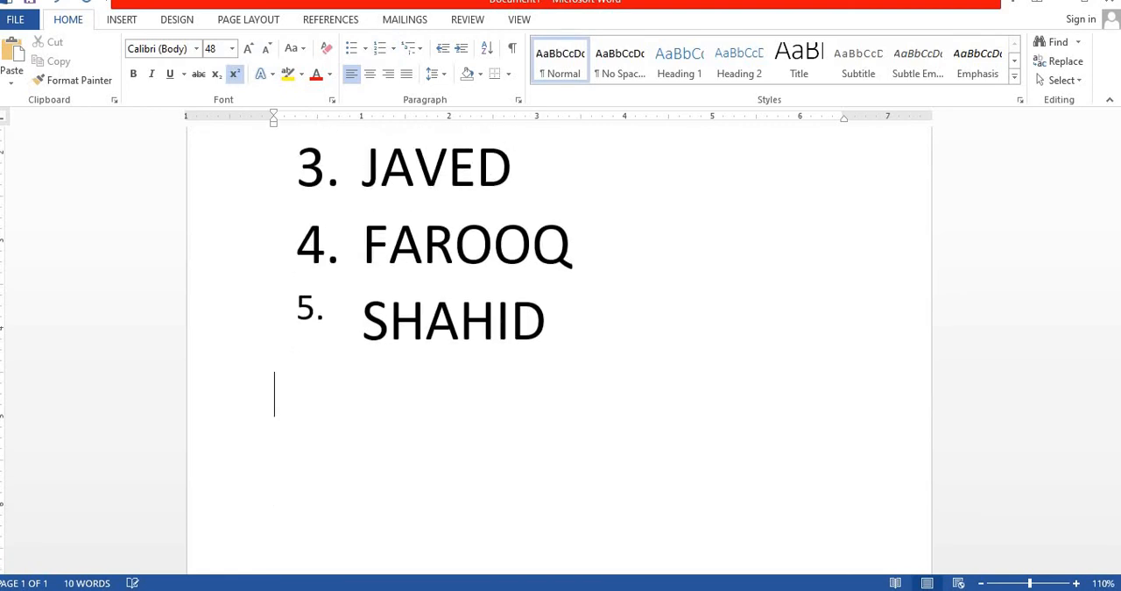
Add a sixth numbered item containing the letter H directly below the fifth name
key(Up)
click(563, 323)
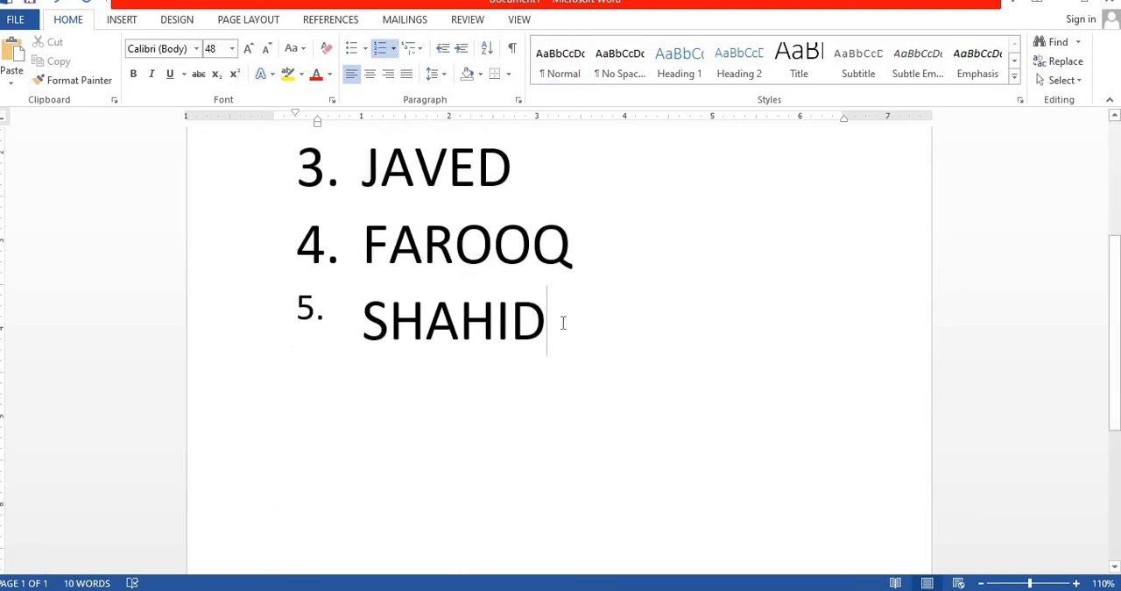
key(Return)
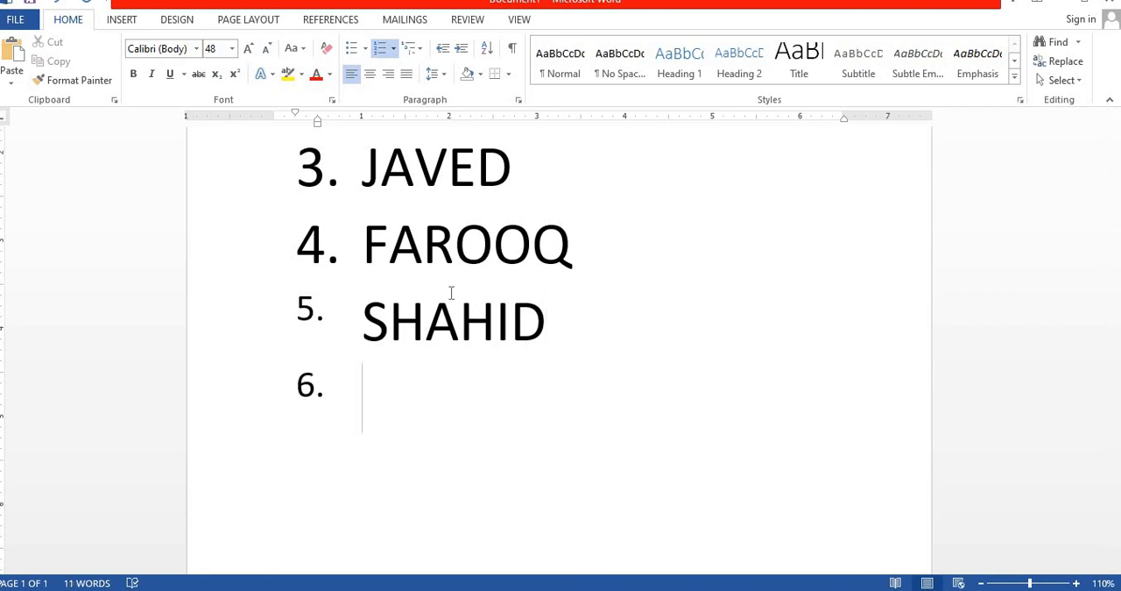
text(HJ)
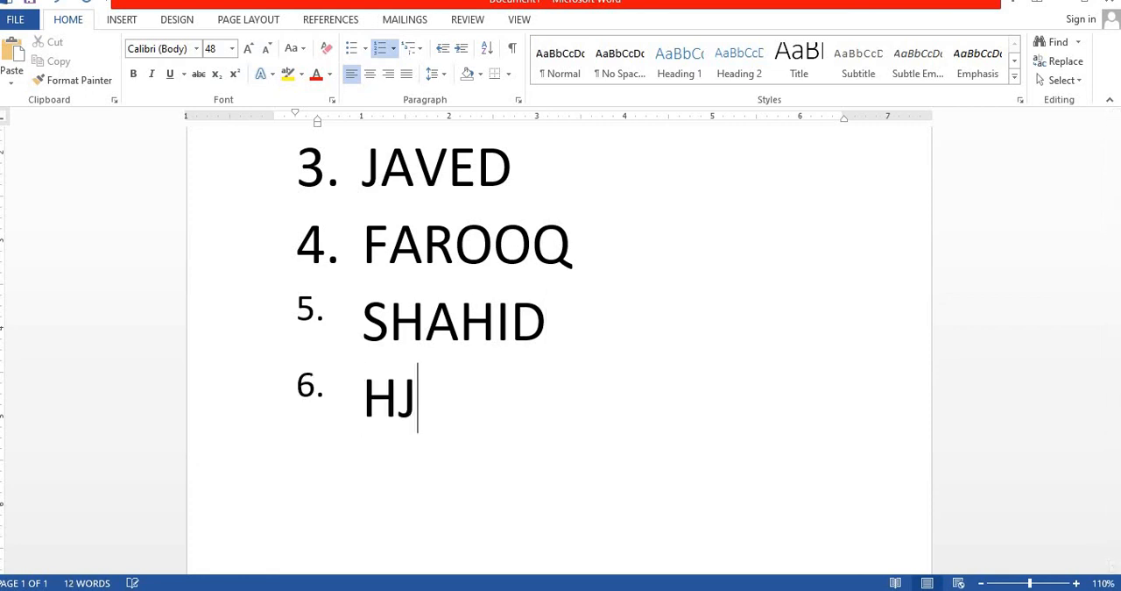
text(=)
key(BackSpace)
key(BackSpace)
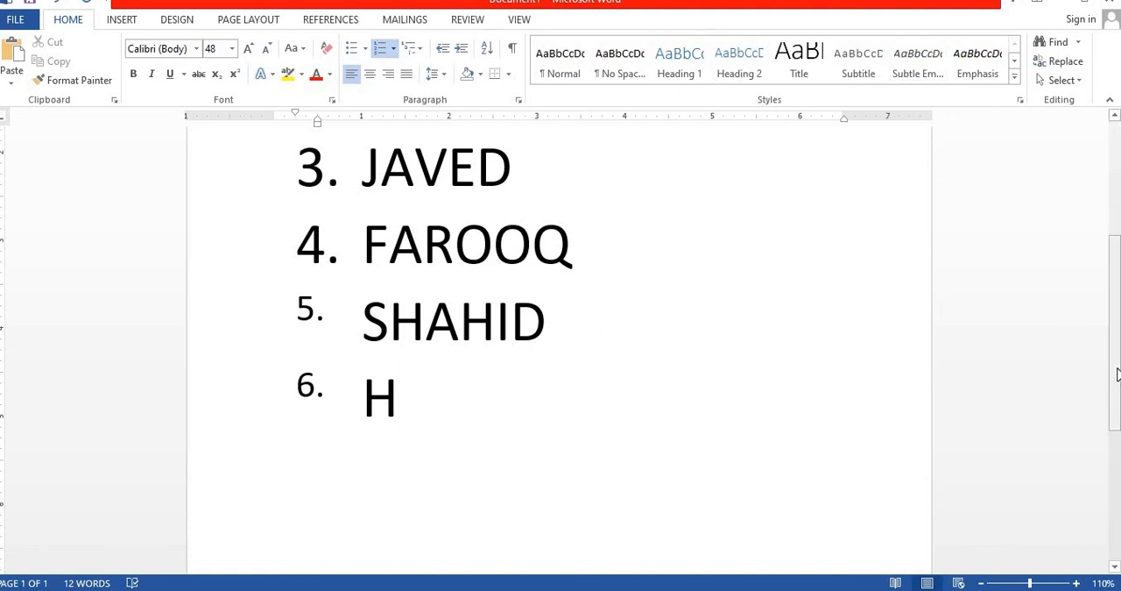
Insert four empty numbered items above the first name in the list
scroll(1118, 313, up, 5)
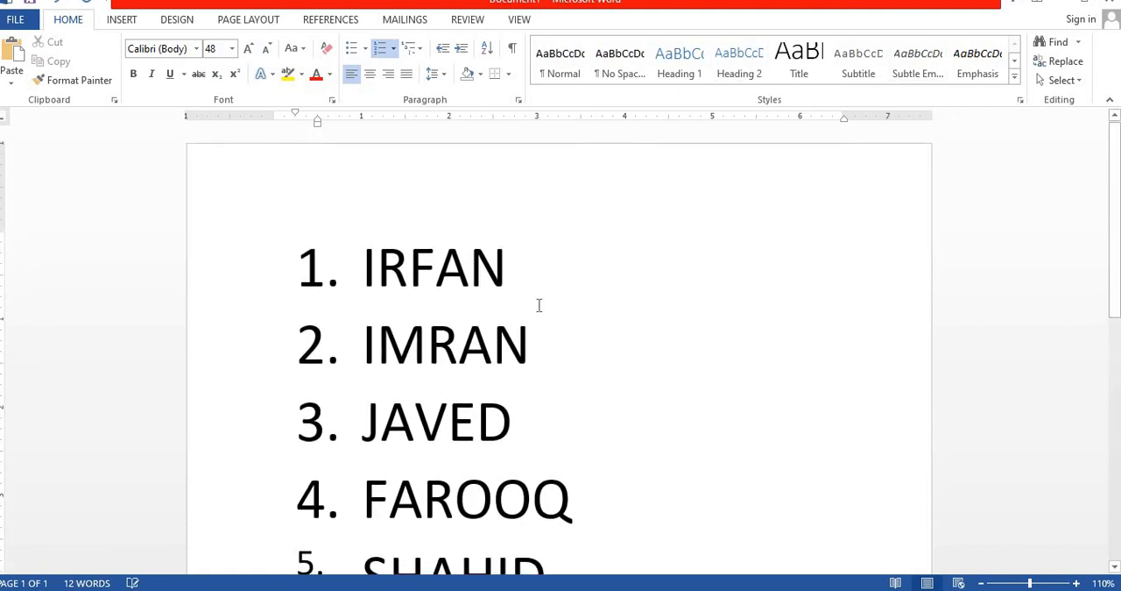
click(554, 275)
click(363, 220)
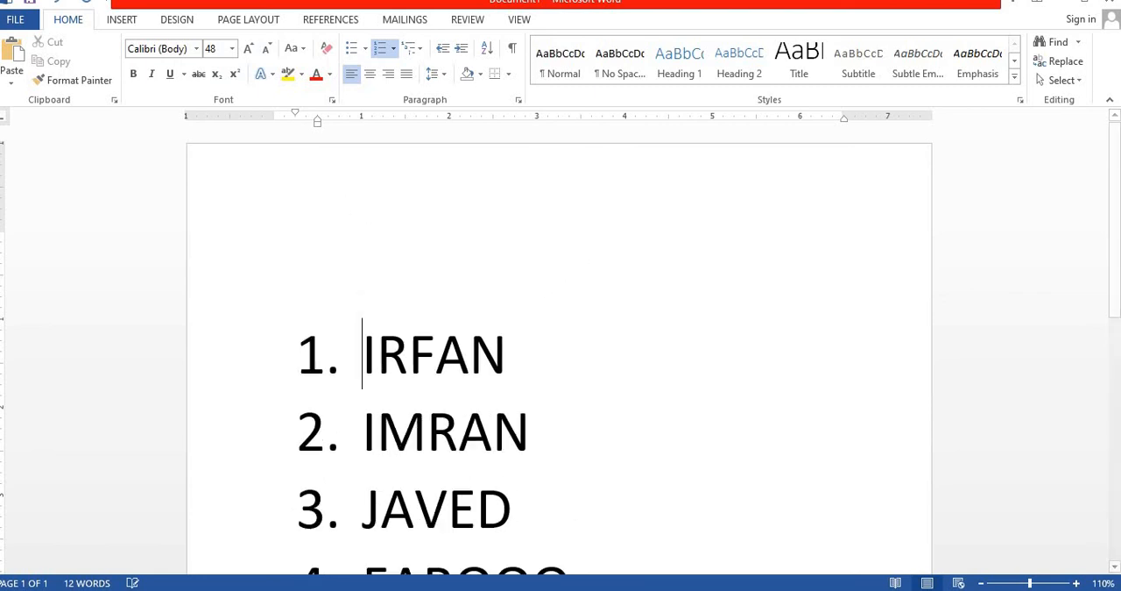
key(Return)
key(Return)
key(Return)
key(Return)
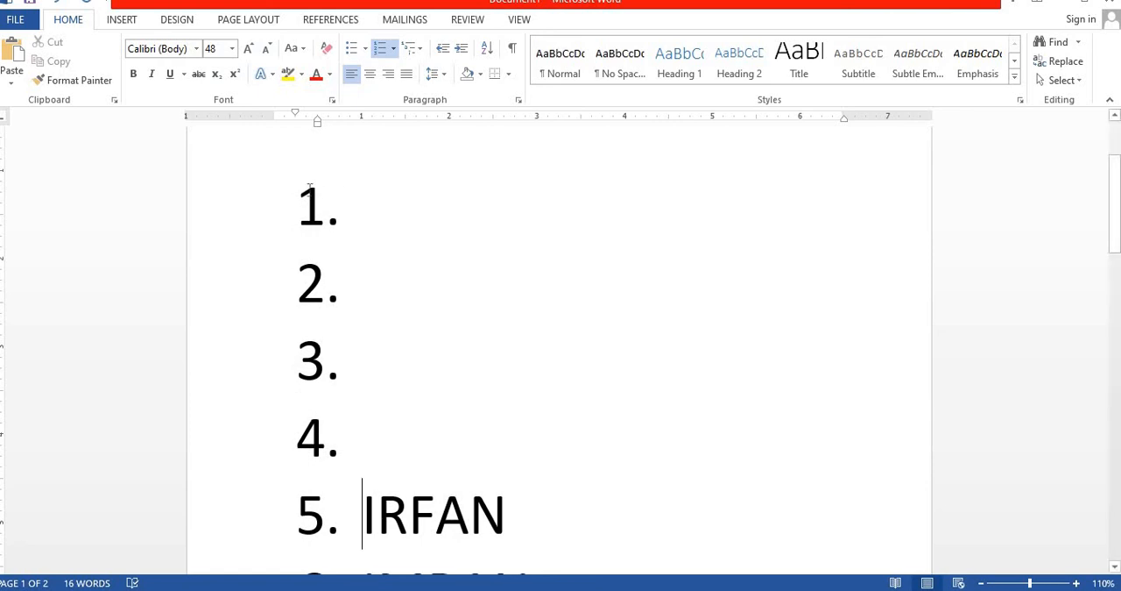
Remove the number from the empty first list item, and number that line again in the 1. 2. 3. format
click(303, 194)
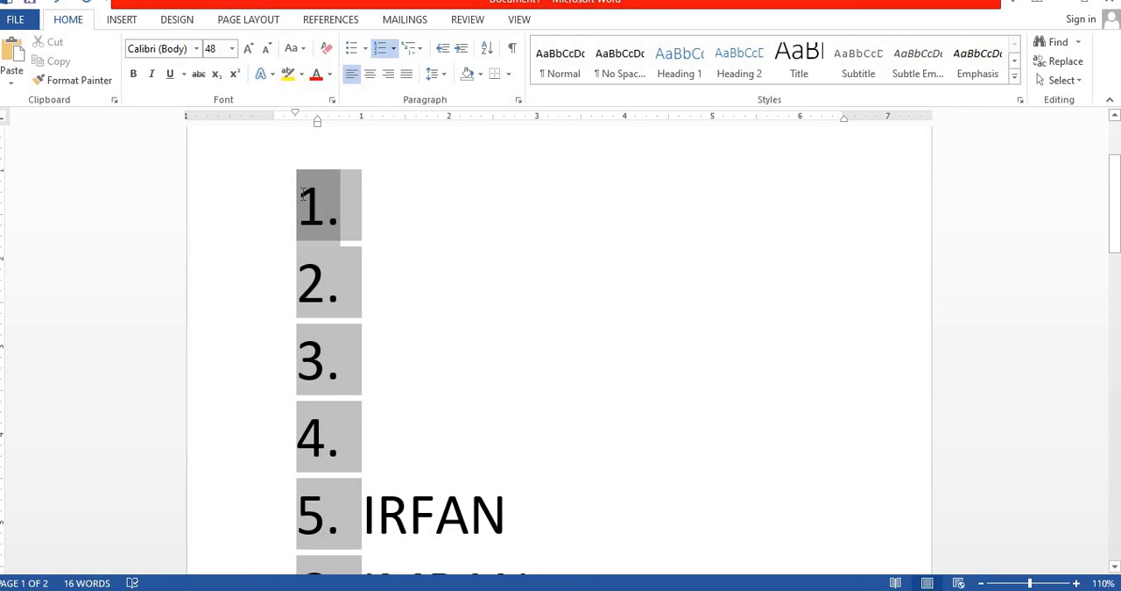
key(BackSpace)
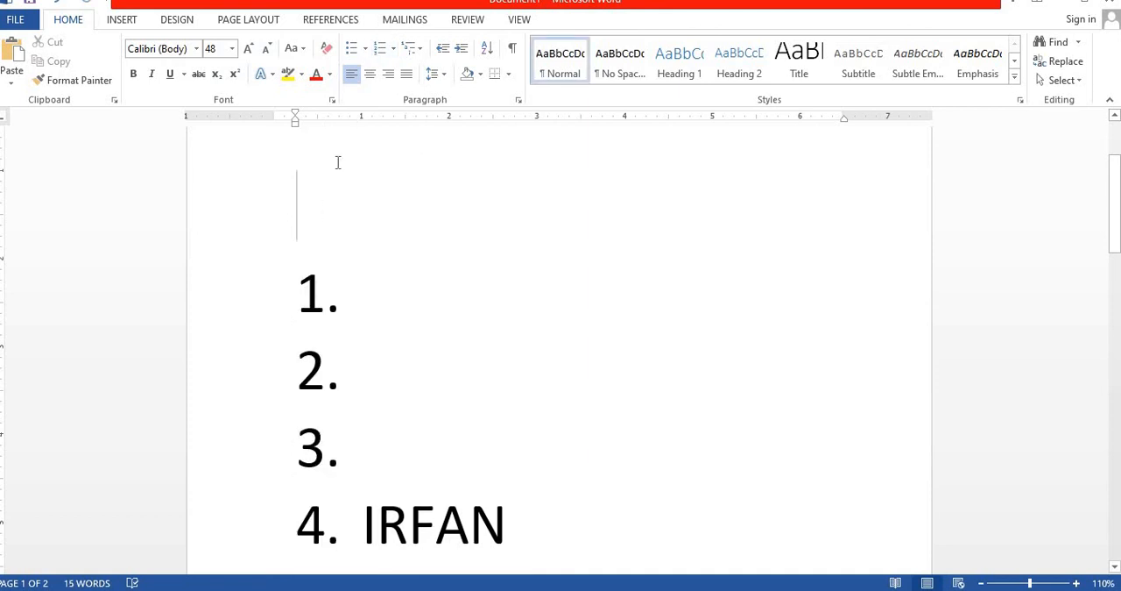
click(394, 49)
click(471, 190)
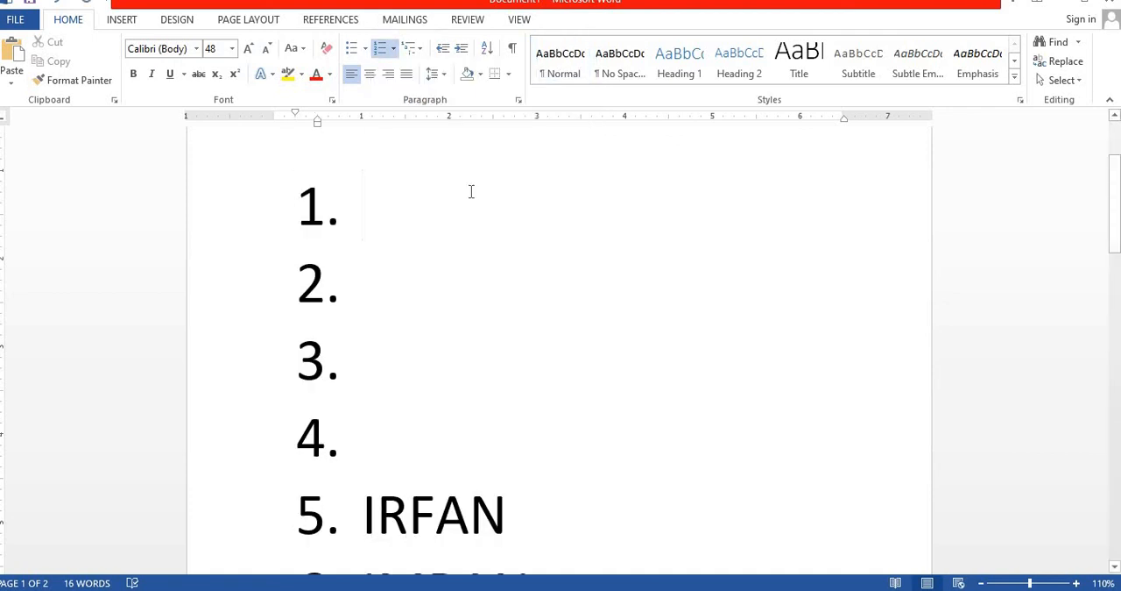
Enter a first name in each of numbered items 1 and 2, leaving an unnumbered empty line below the second name
text(HAMZA)
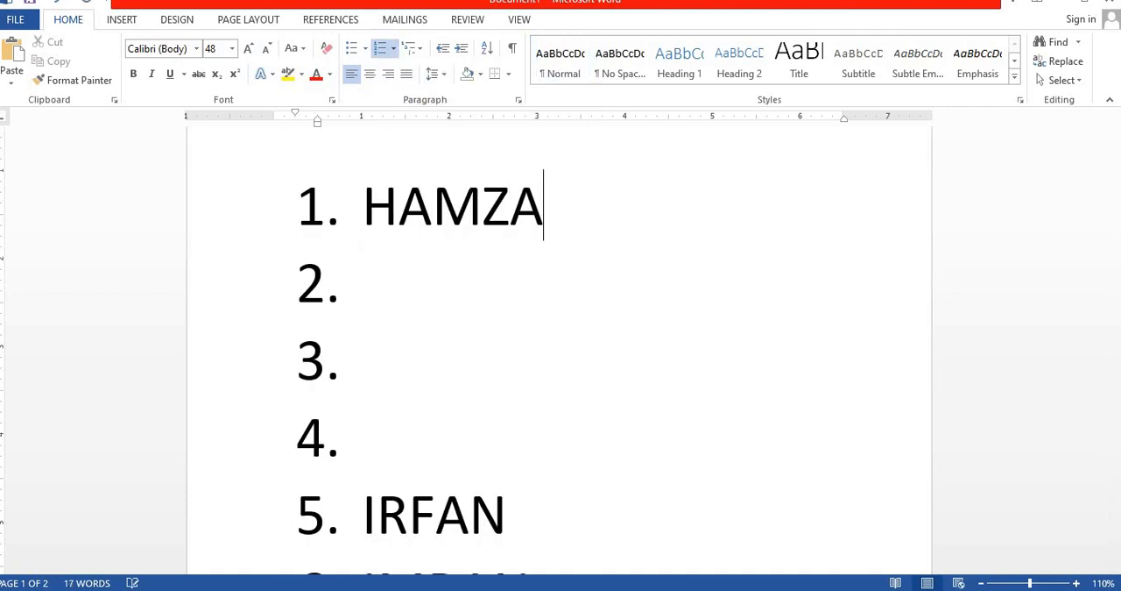
key(Return)
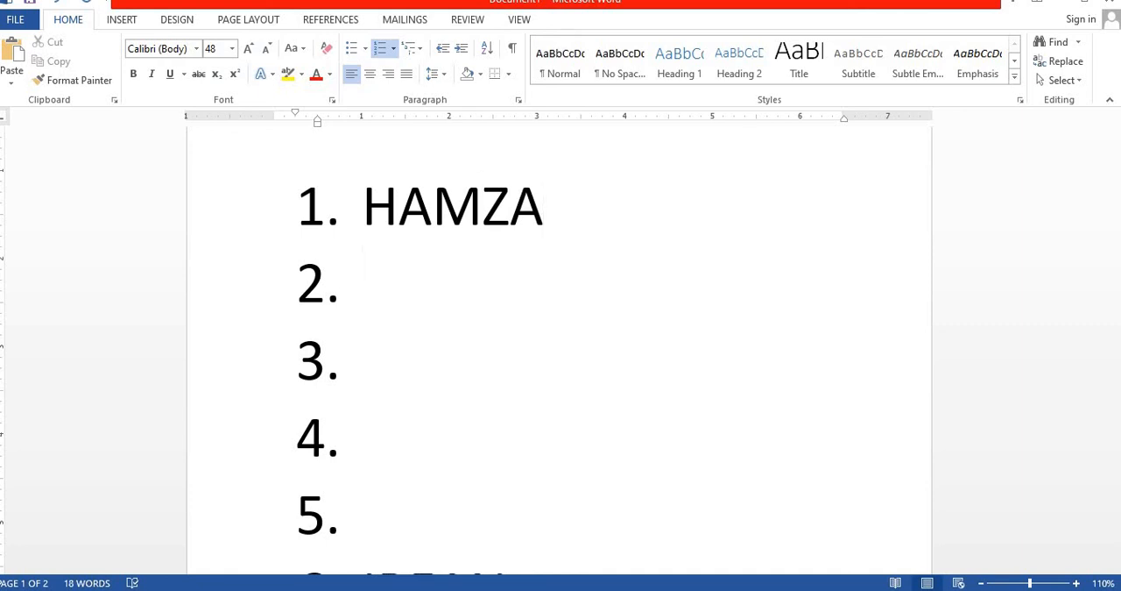
text(USA)
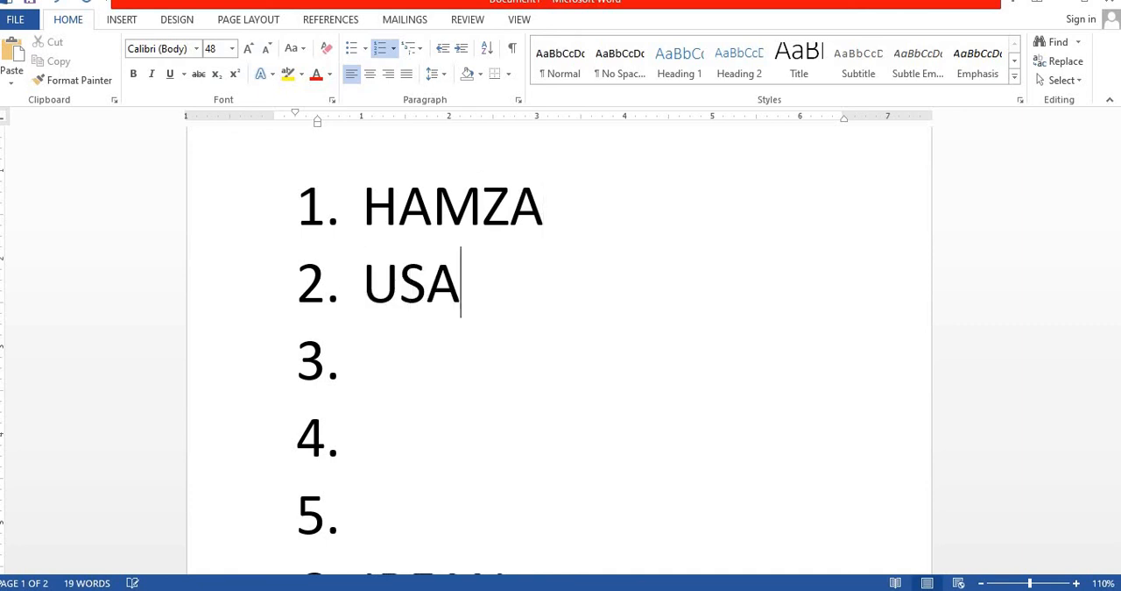
text(MA)
key(Return)
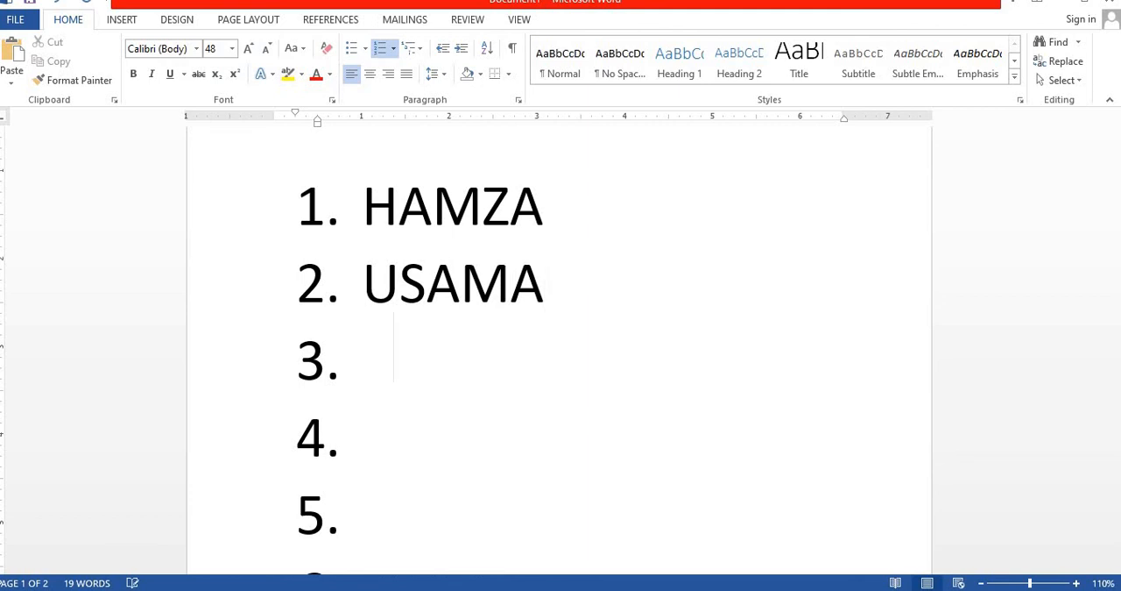
key(Return)
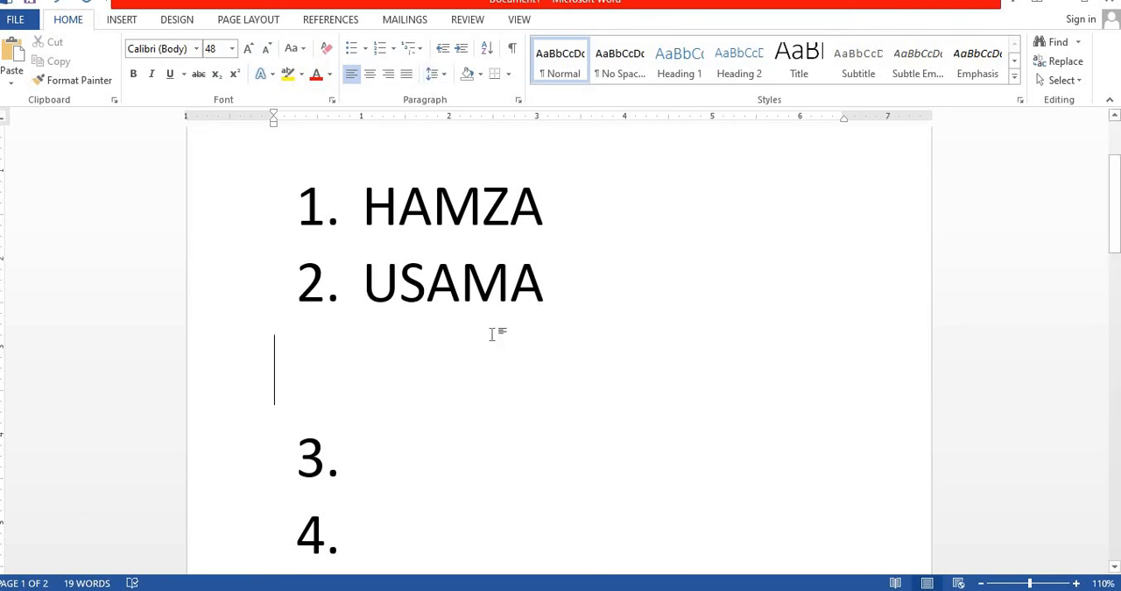
Increase the indent of the whole numbered list by selecting its numbers
click(312, 204)
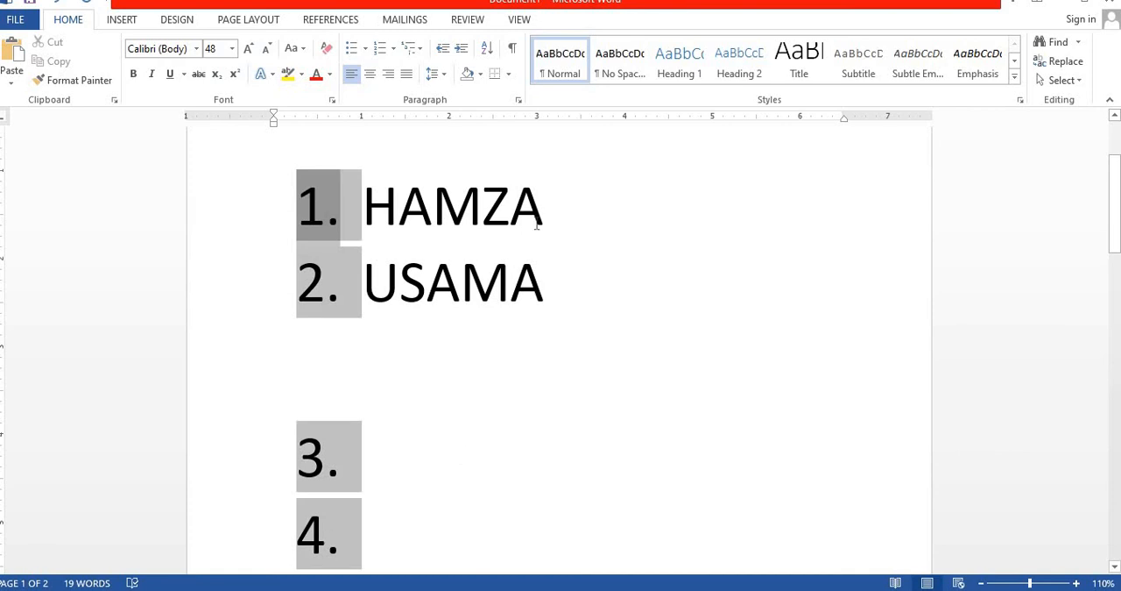
key(Tab)
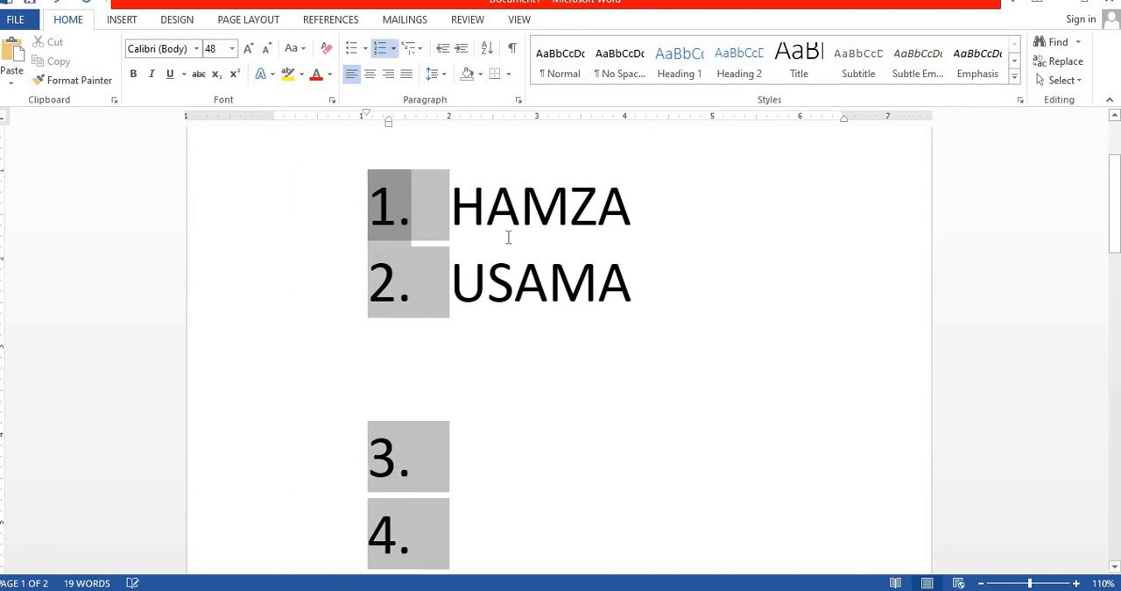
click(523, 210)
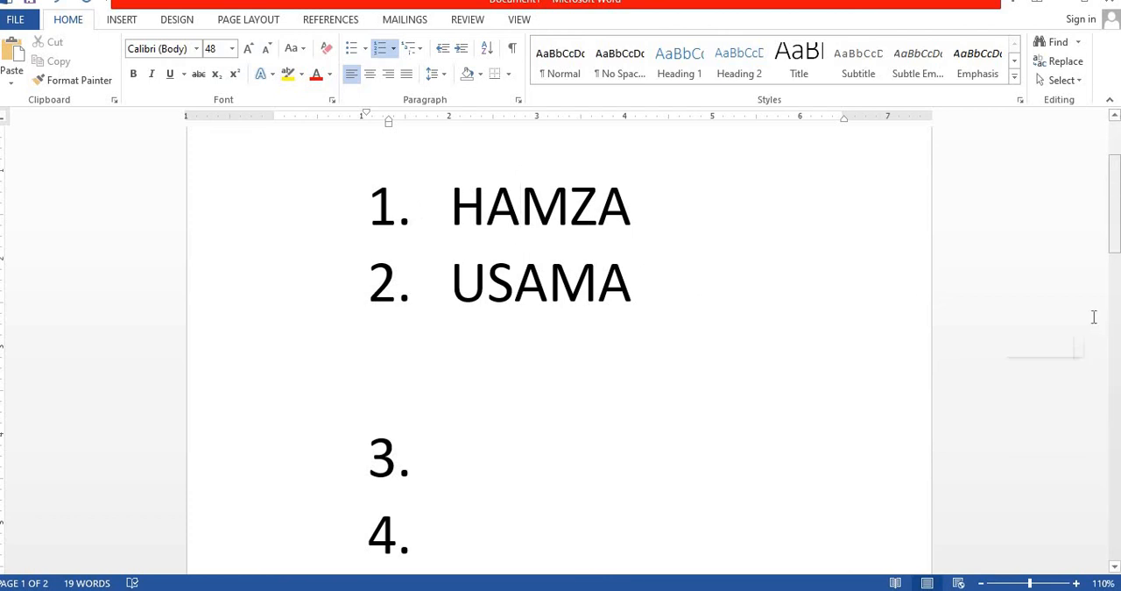
Delete all the content of the document, leaving a blank page
scroll(1102, 263, down, 10)
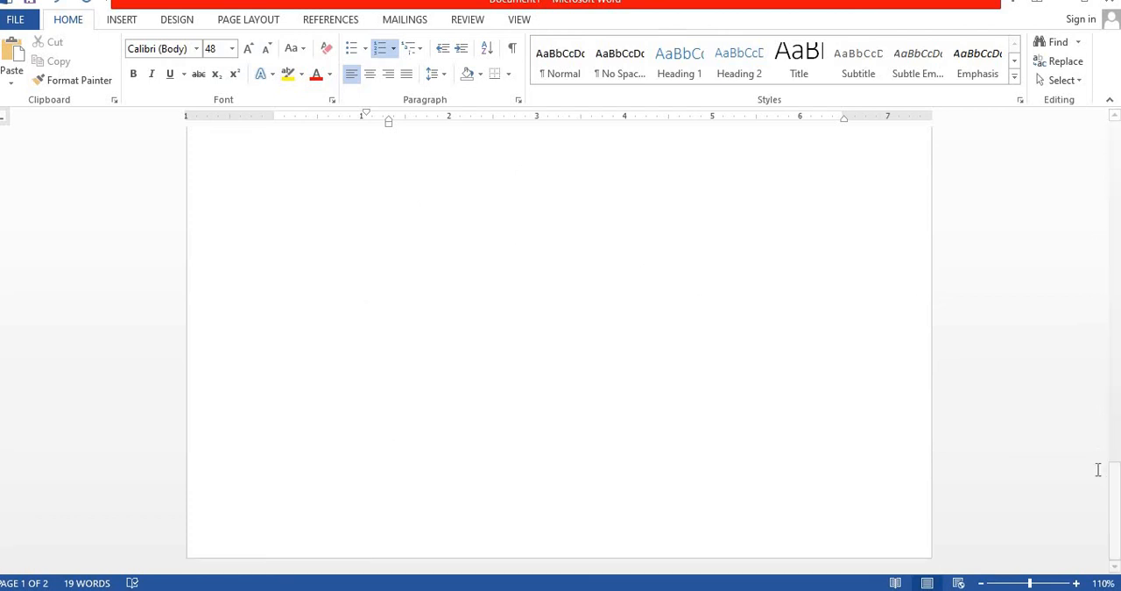
drag(1115, 516, 1115, 171)
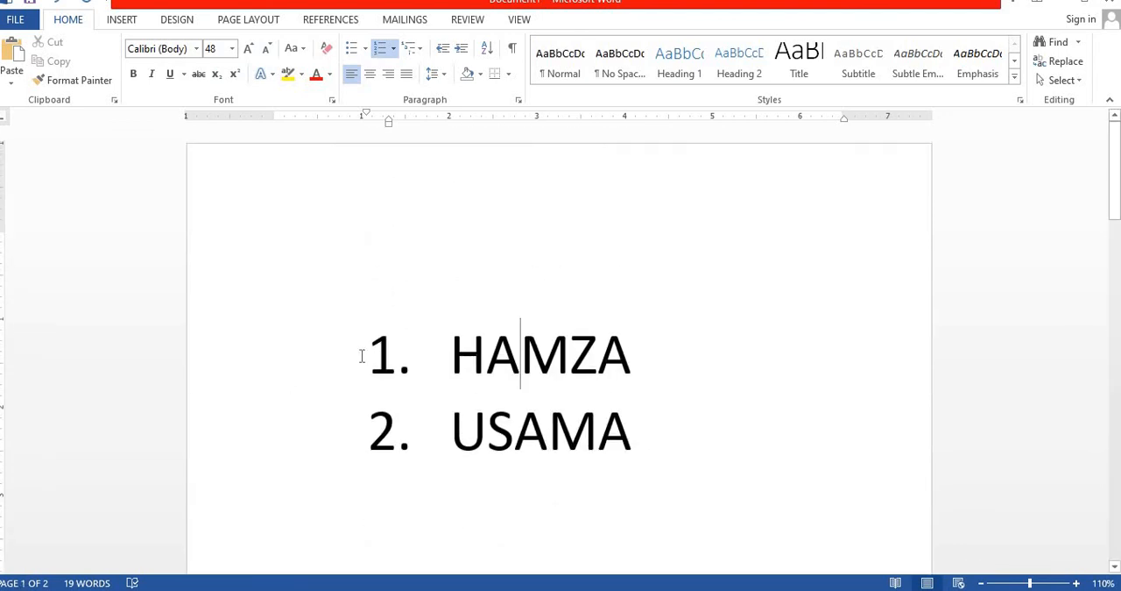
drag(450, 355, 590, 465)
key(Delete)
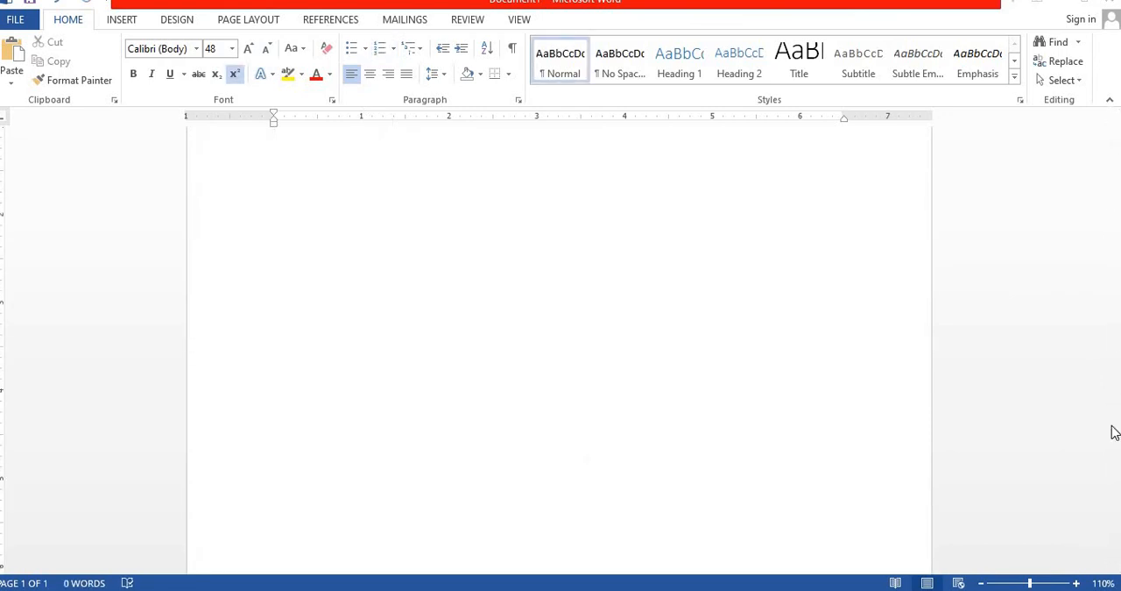
Start a numbered list in the 1. 2. 3. format and enter four first names as separate items, followed by an empty fifth item
click(394, 53)
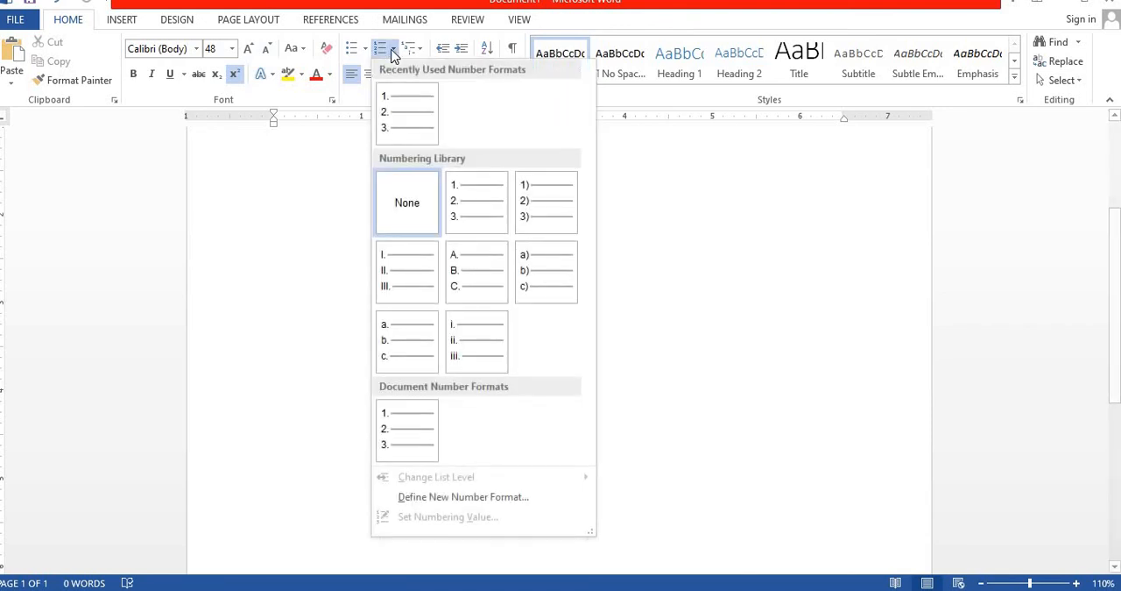
click(465, 190)
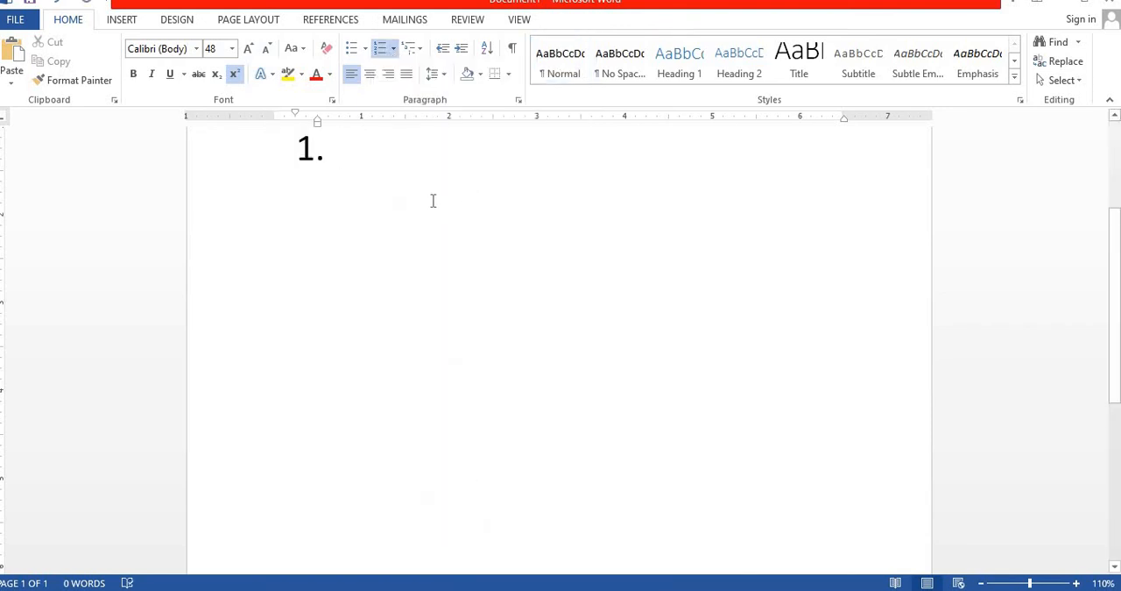
text(HAMZA)
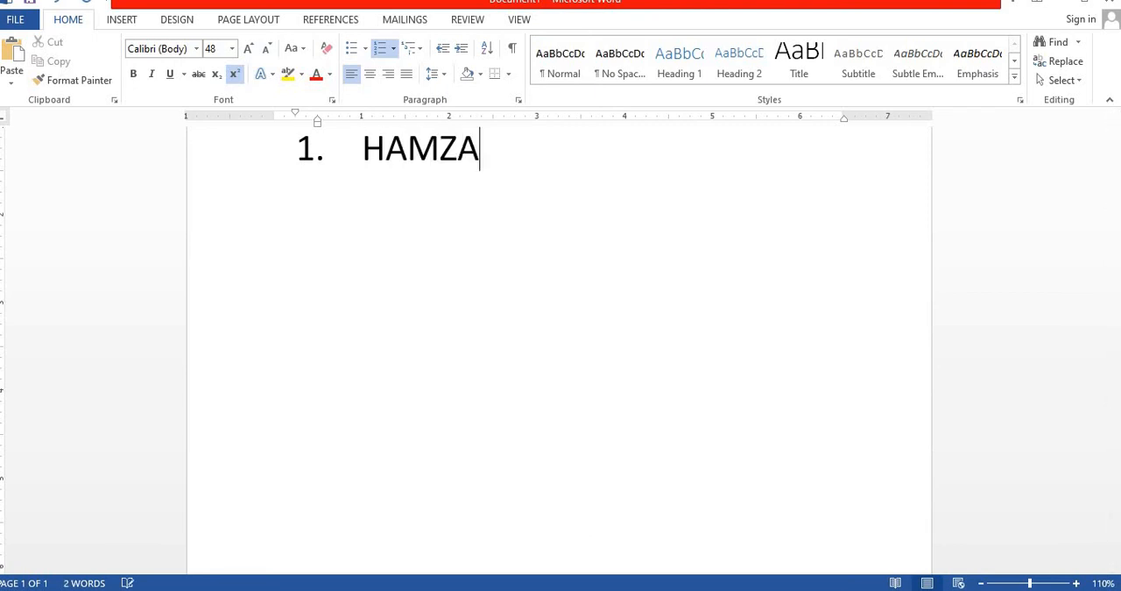
key(Return)
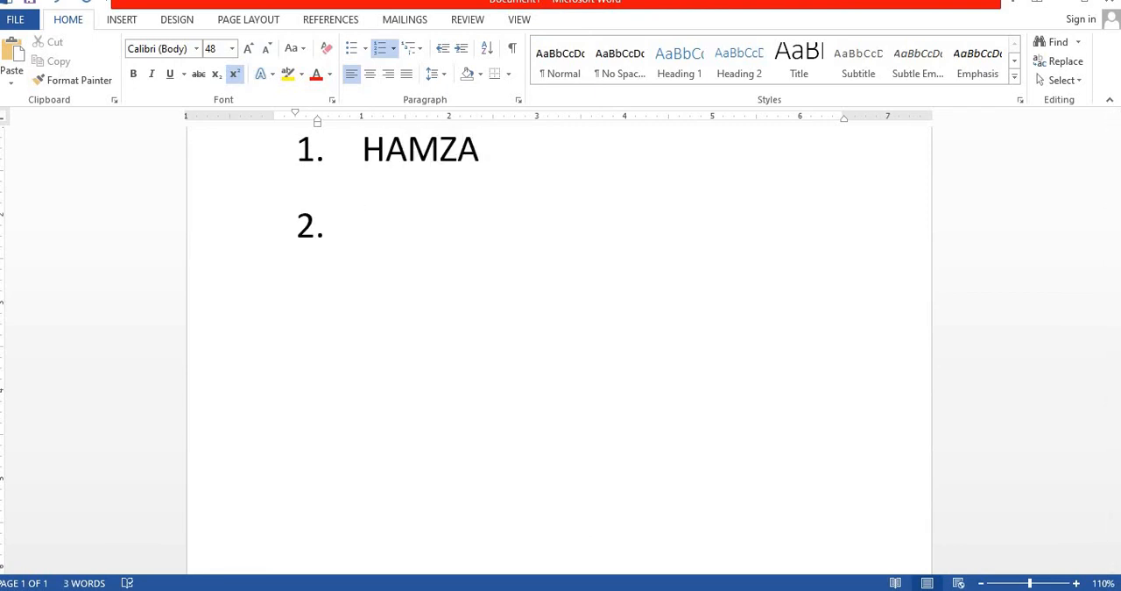
text(IMRAN)
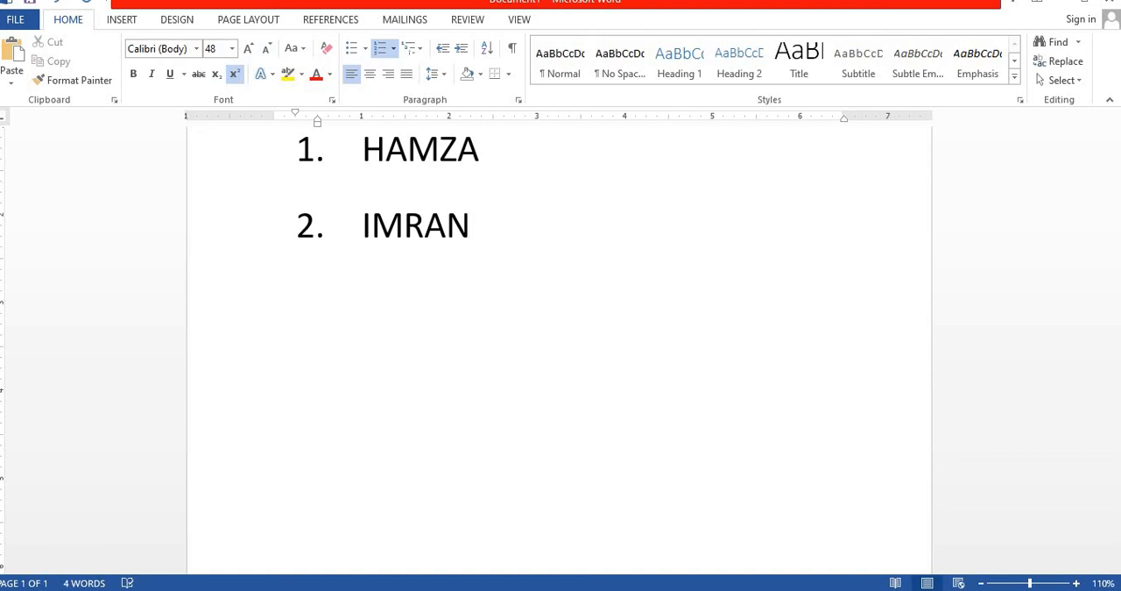
key(Return)
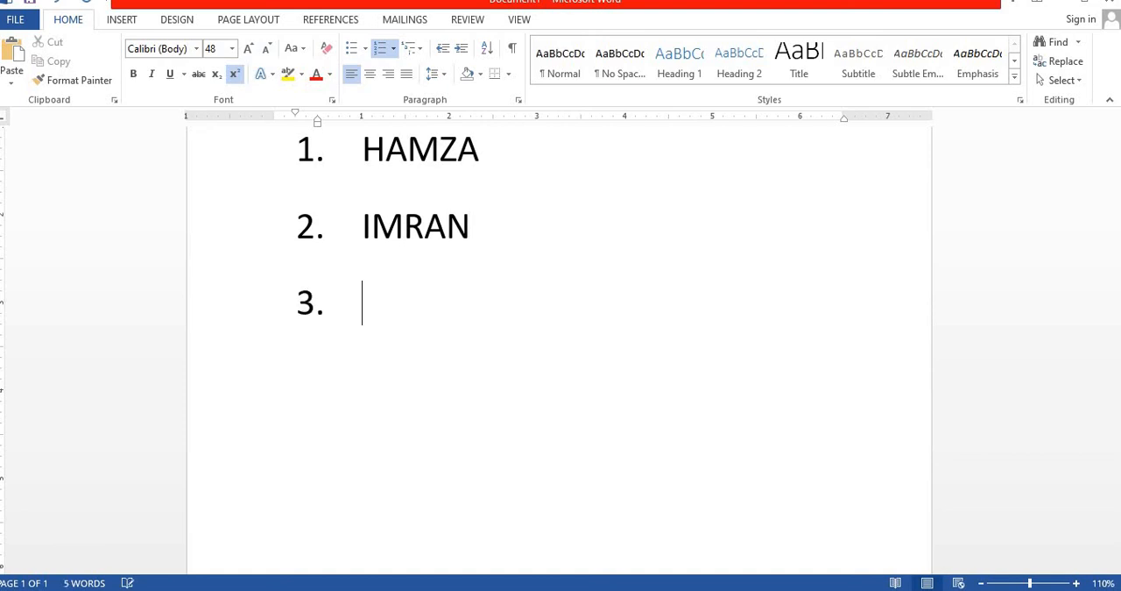
text(HASA)
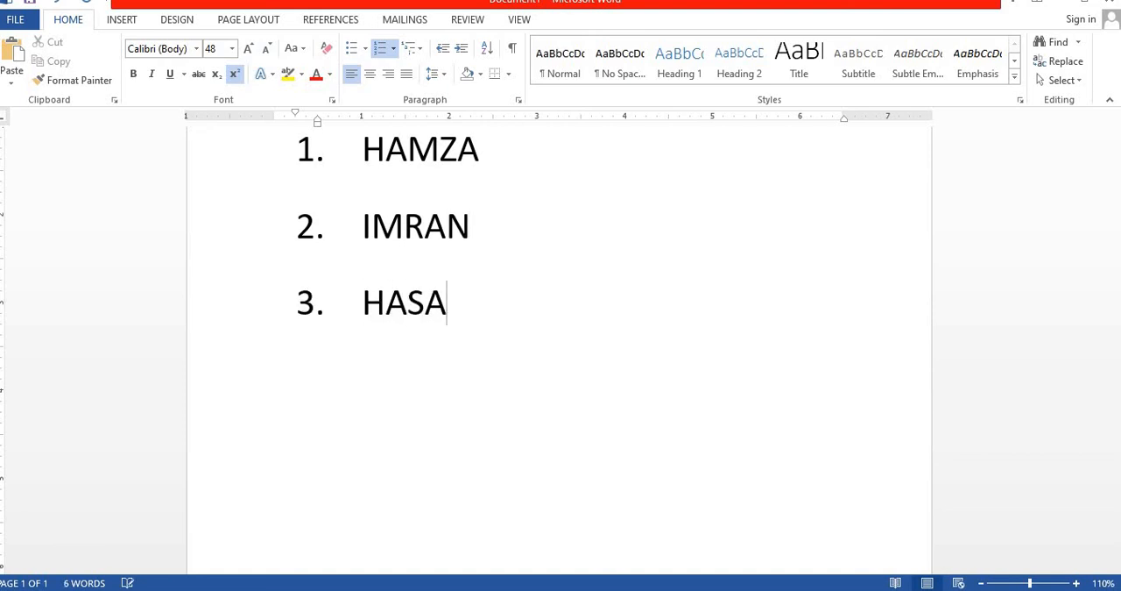
text(N)
key(Return)
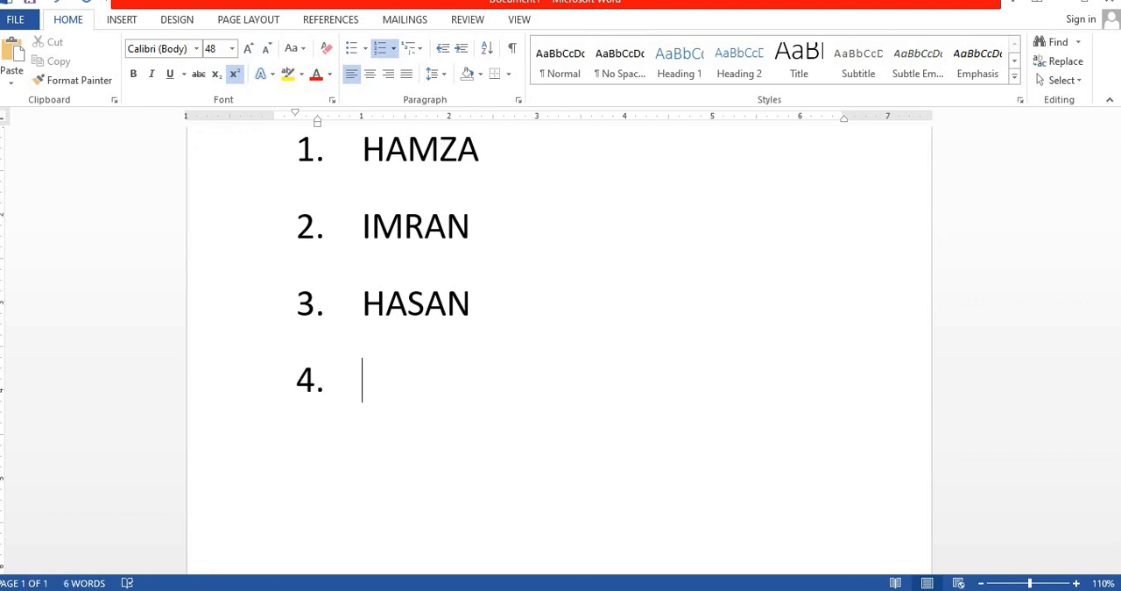
text(FAROOQ)
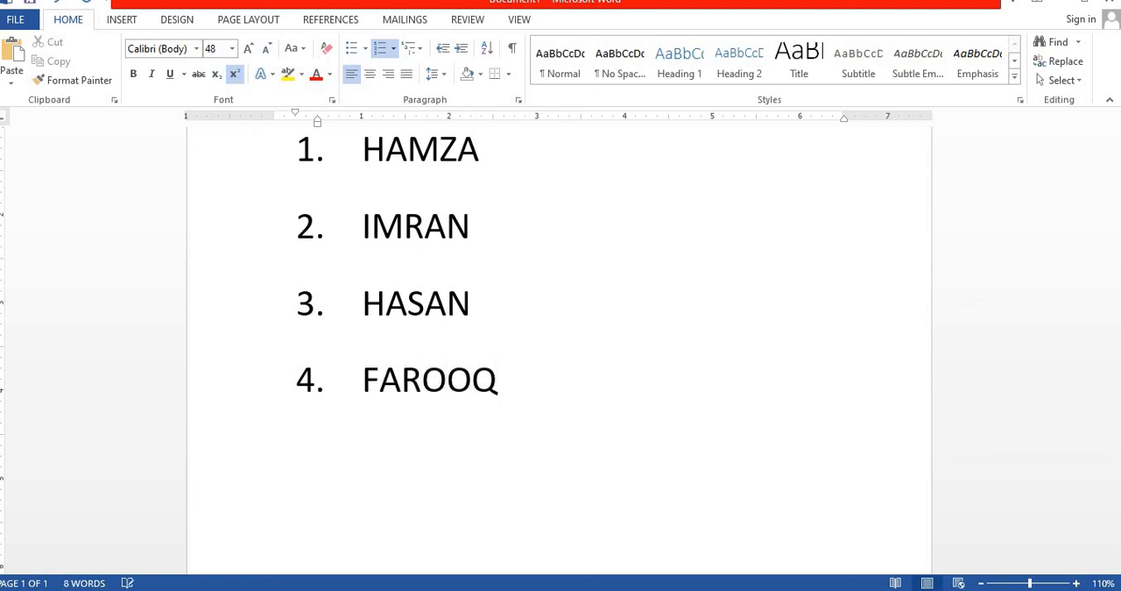
key(Return)
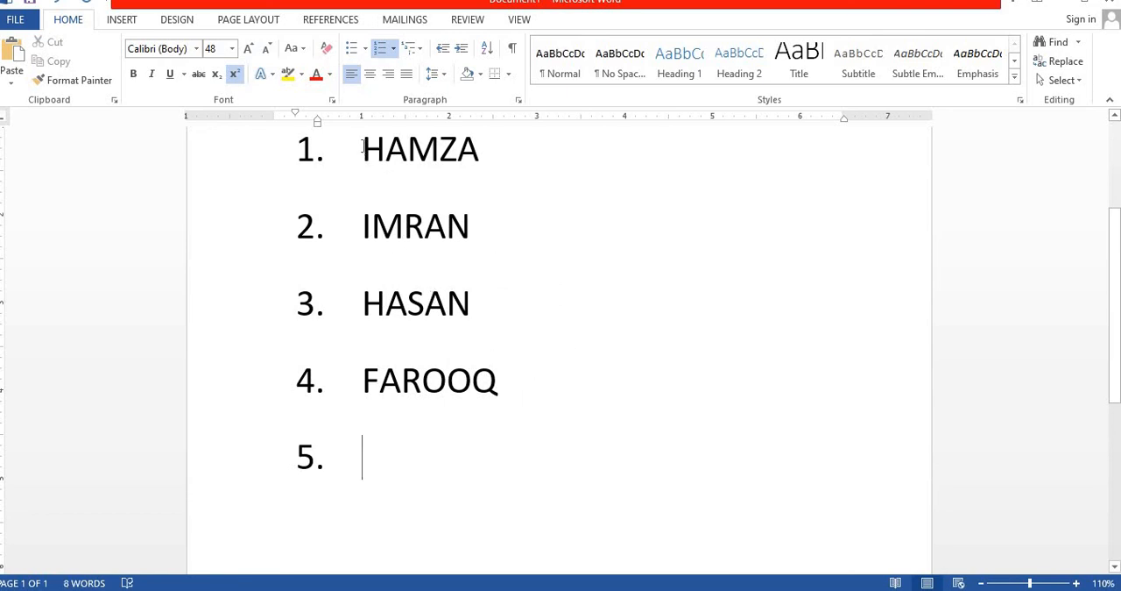
Remove the numbering from the four names and from the empty item below them
drag(365, 147, 538, 366)
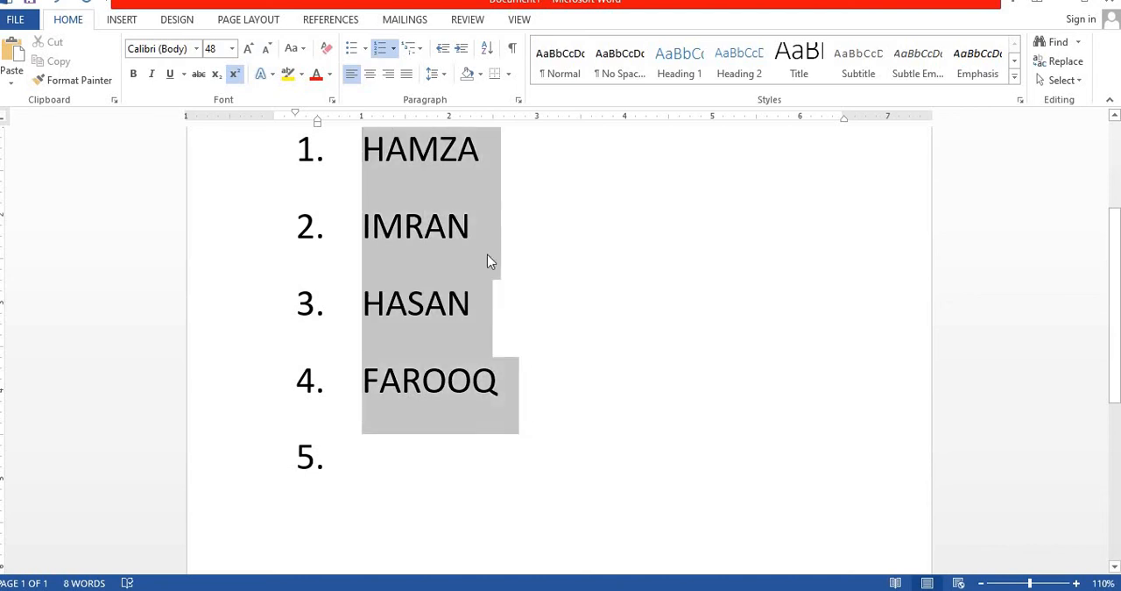
click(391, 48)
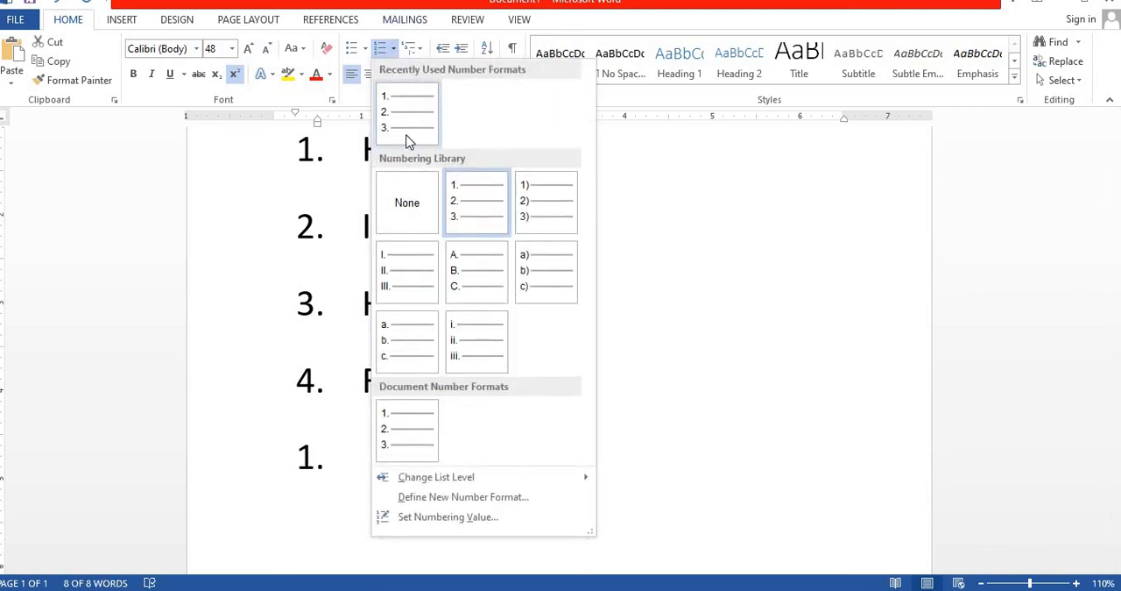
click(407, 211)
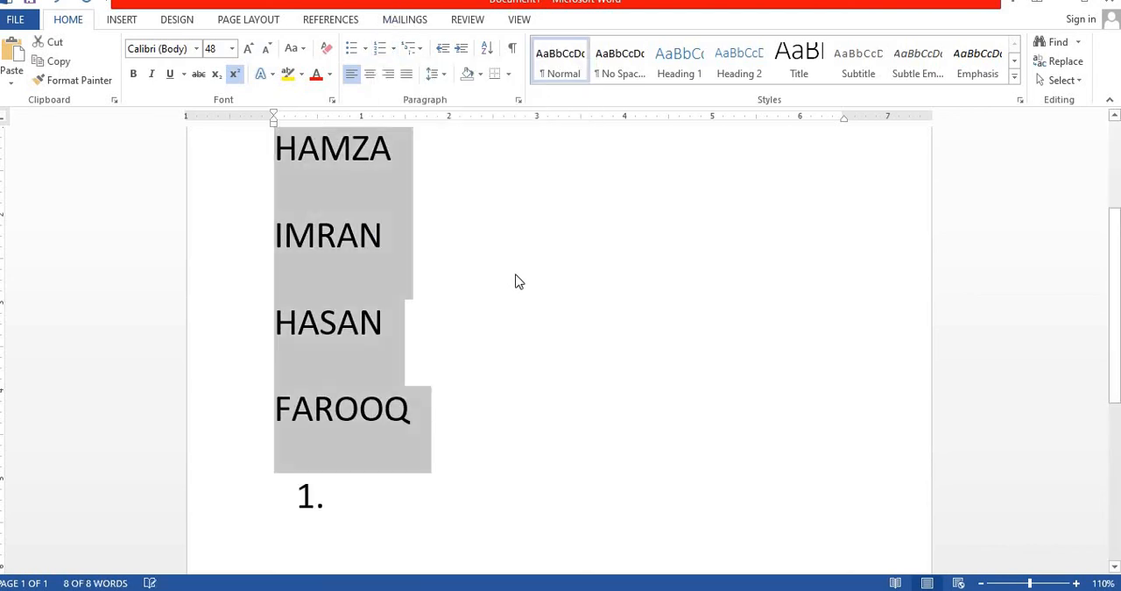
click(379, 491)
key(BackSpace)
key(BackSpace)
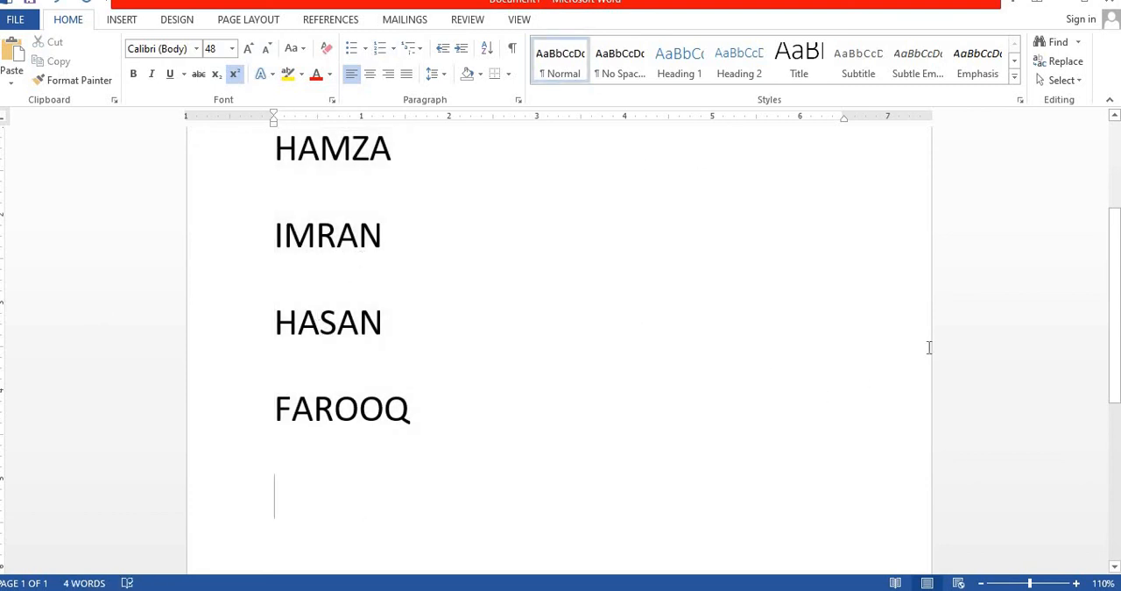
Apply the four-diamond bullet style to the four names
scroll(559, 351, up, 2)
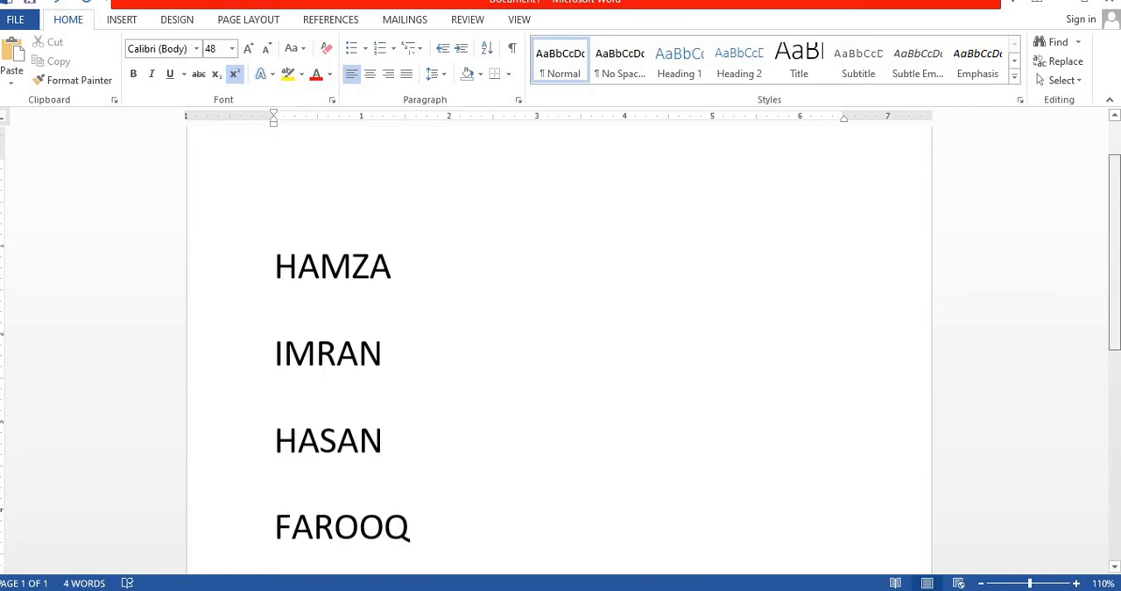
scroll(288, 358, down, 1)
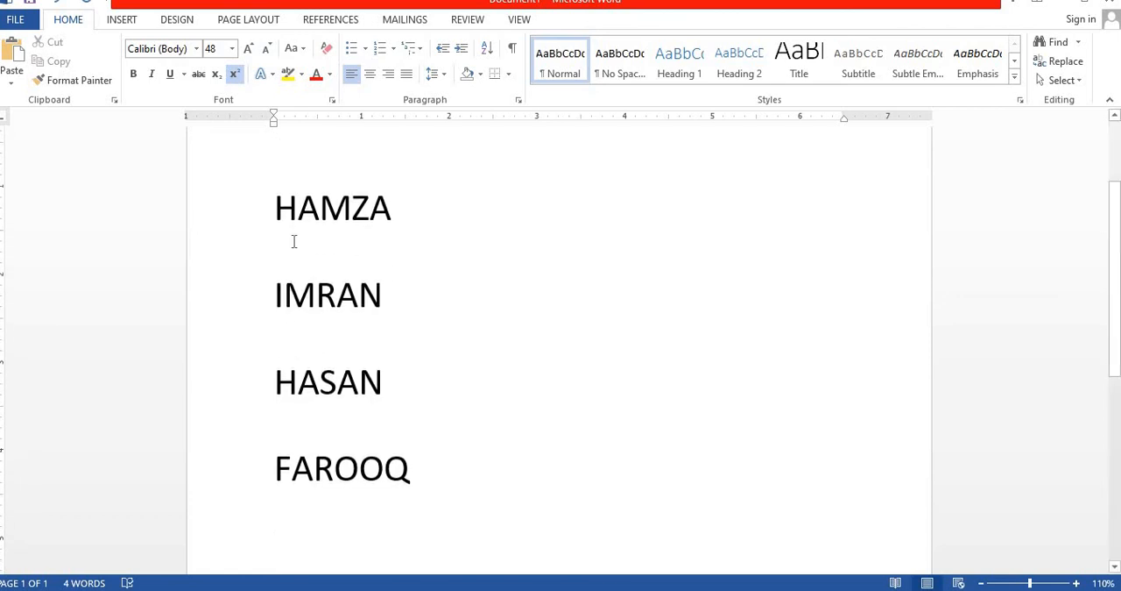
drag(277, 210, 433, 478)
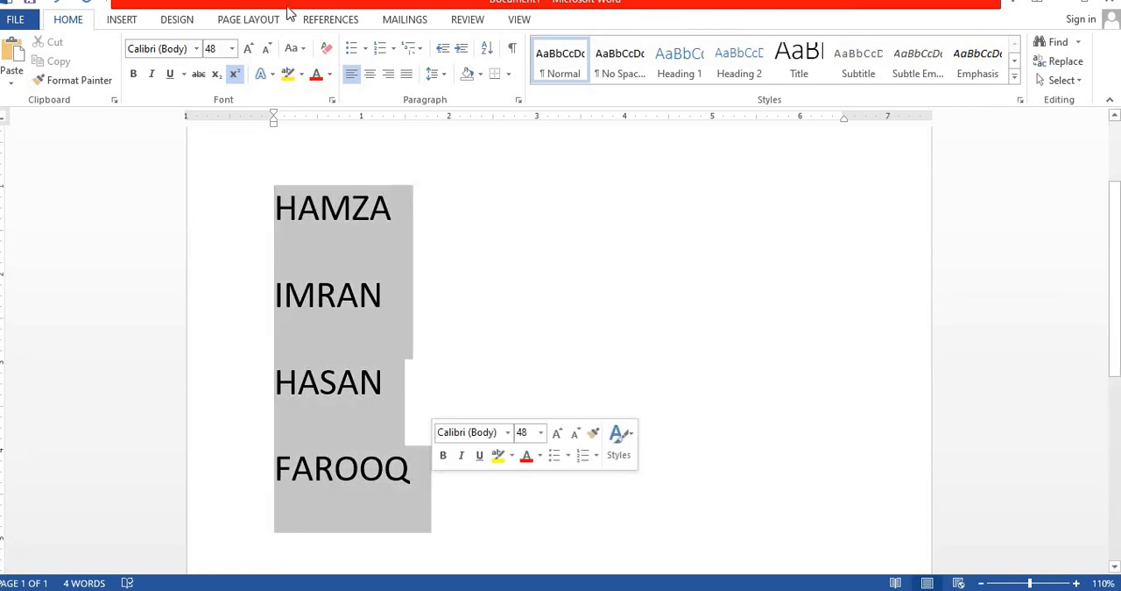
click(364, 50)
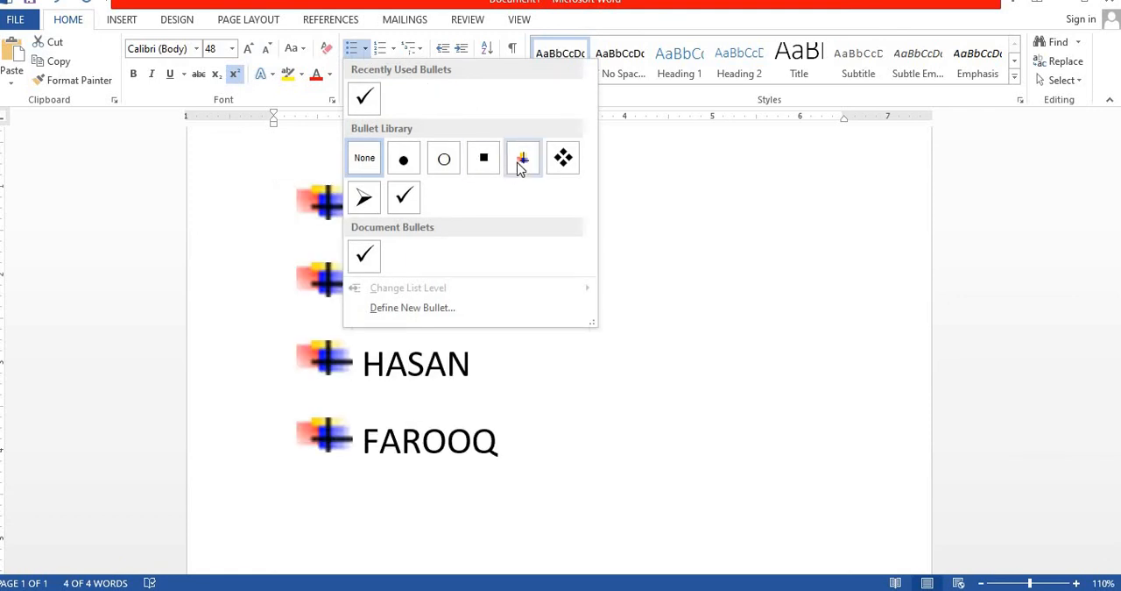
click(565, 160)
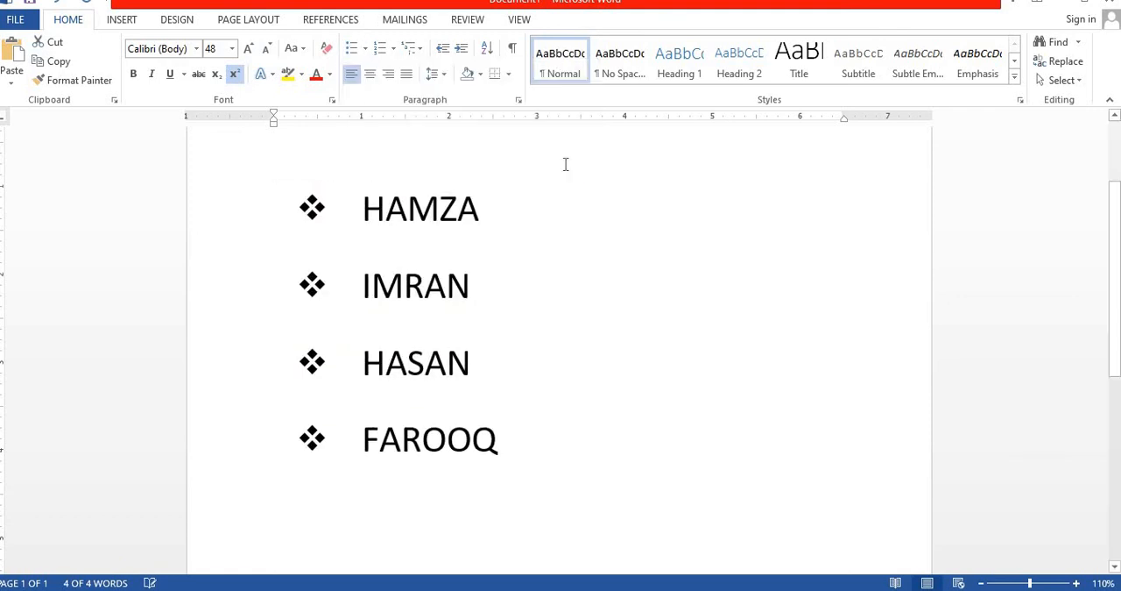
click(520, 280)
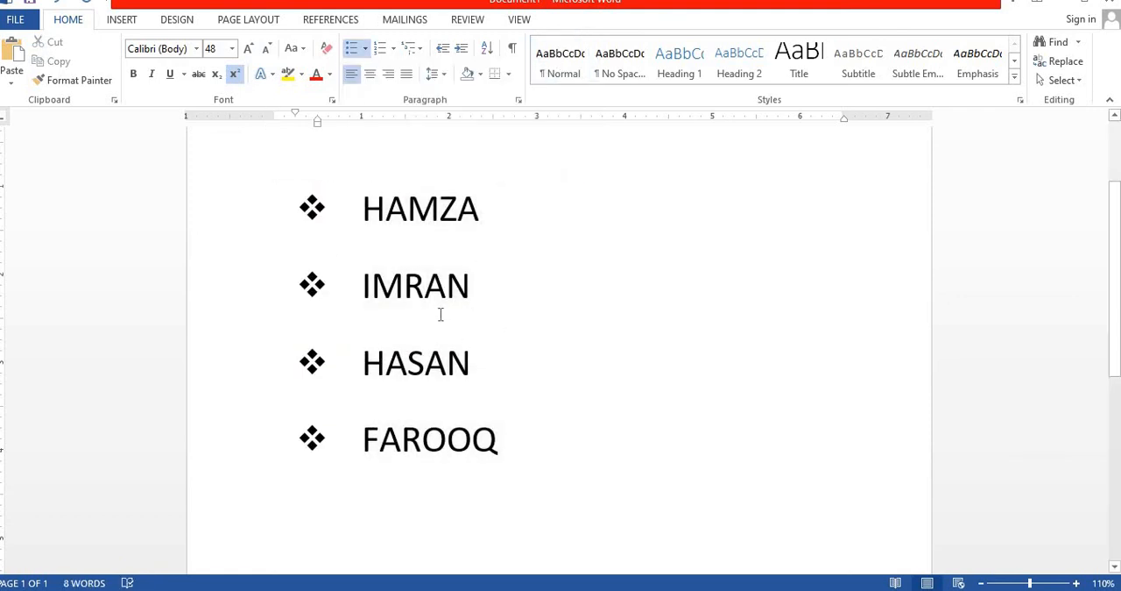